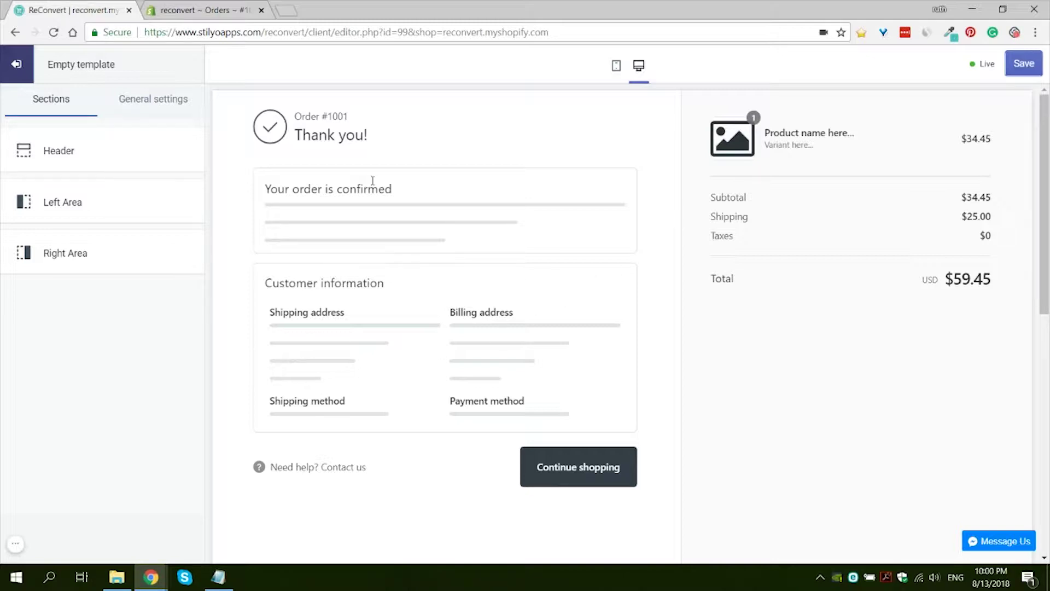
# - Add a Text section to the thank-you page's Left Area
pyautogui.click(56, 214)
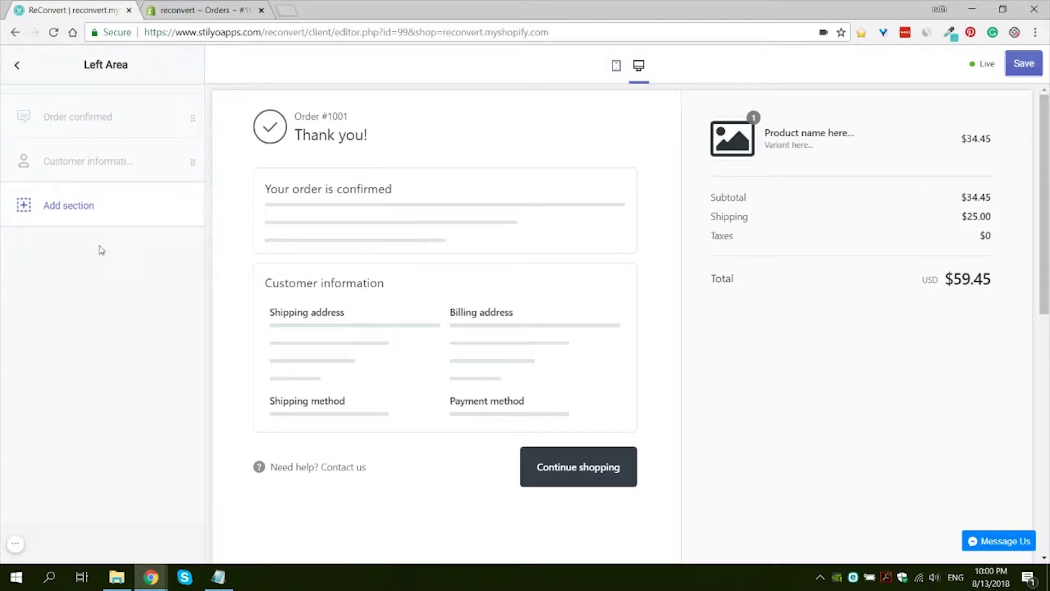
pyautogui.click(55, 209)
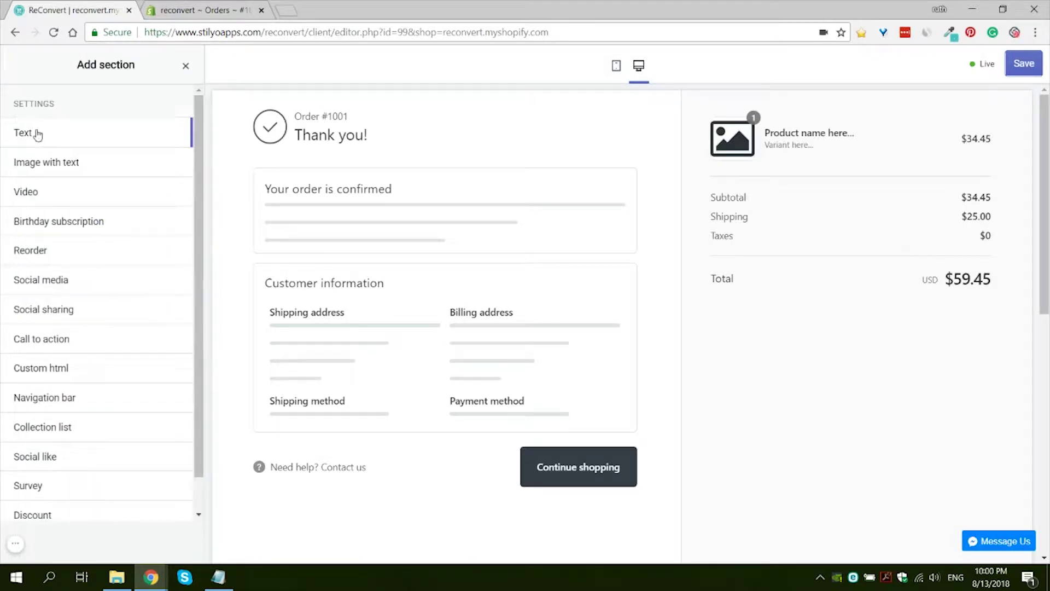
pyautogui.click(174, 133)
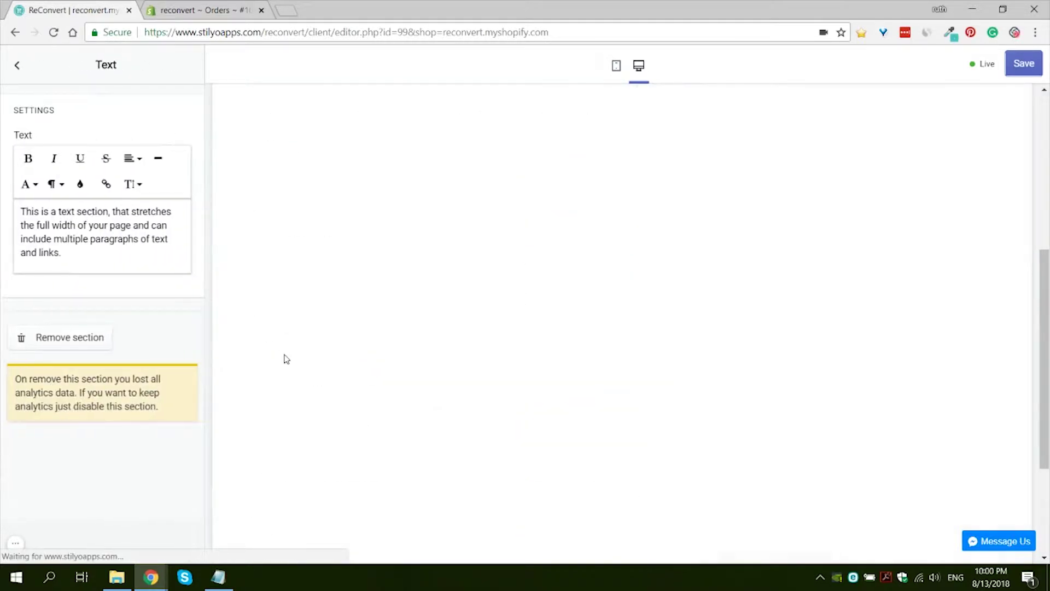
# - Replace the placeholder paragraph with the 'We appreciate you!' family-business thank-you message
pyautogui.scroll(4, 438, 323)
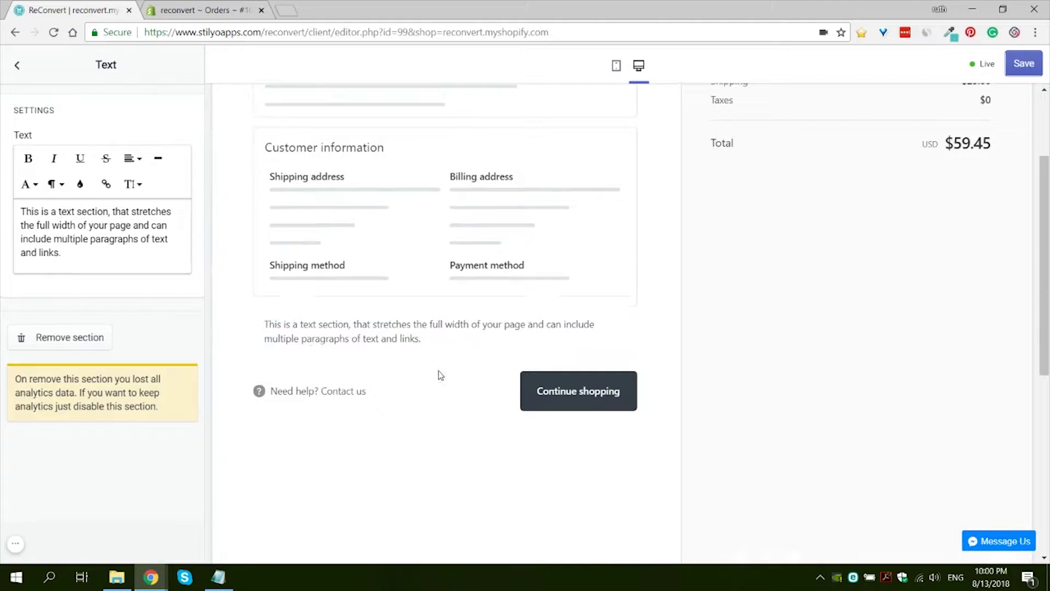
pyautogui.tripleClick(70, 223)
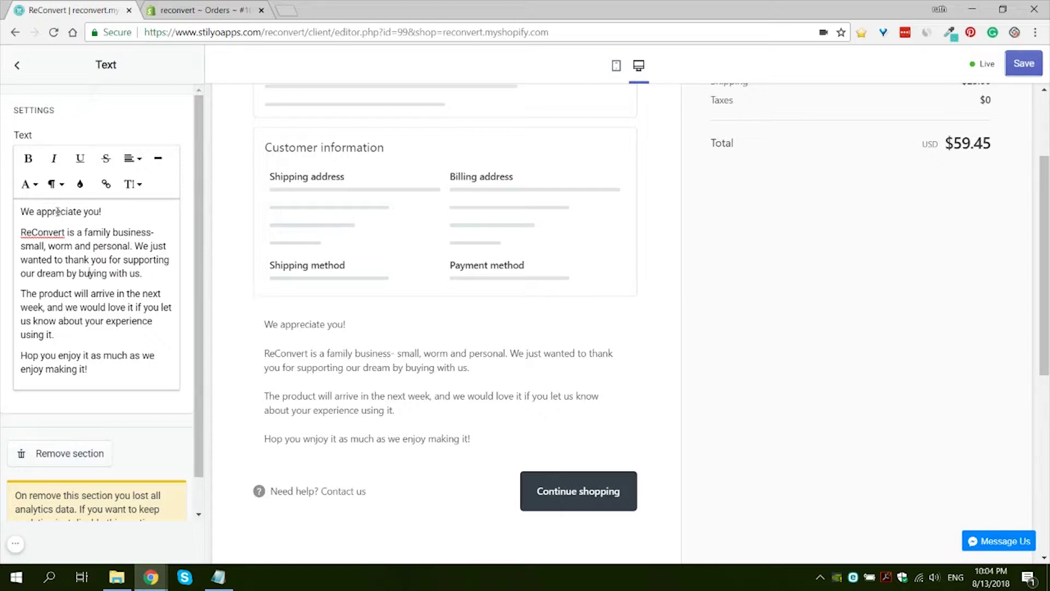
pyautogui.tripleClick(57, 212)
pyautogui.click(76, 248)
# - Make 'We appreciate you!' a centred Impact Heading 1 in dark teal #084455
pyautogui.moveTo(119, 213); pyautogui.dragTo(3, 210)
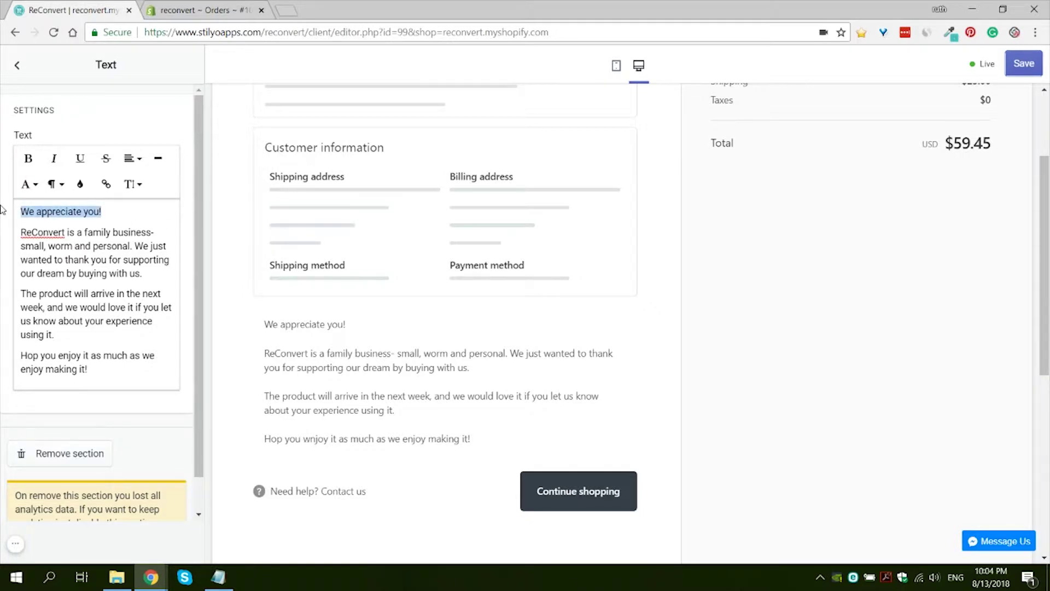
pyautogui.click(58, 189)
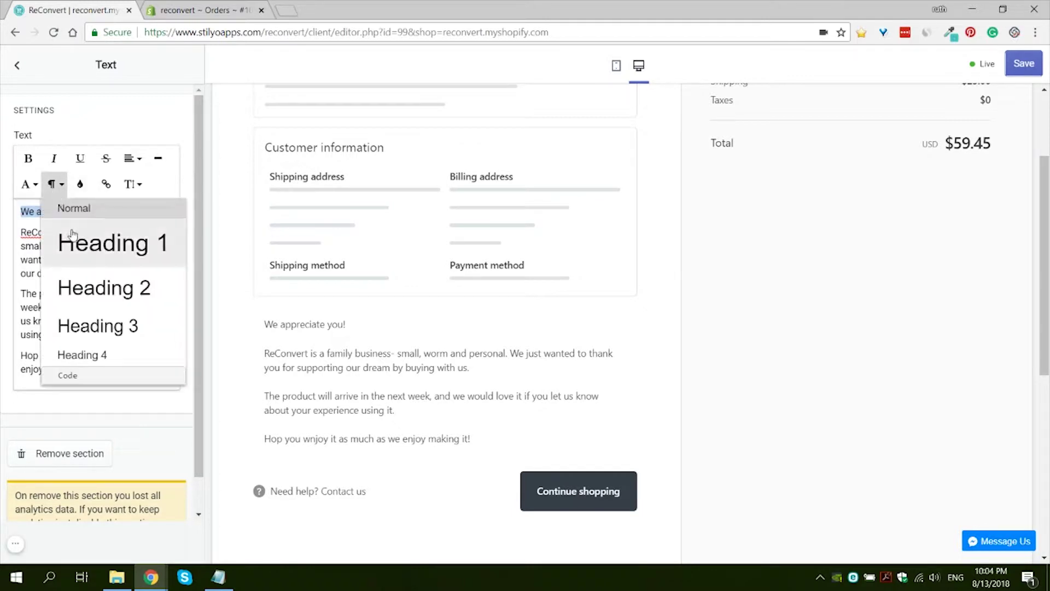
pyautogui.click(71, 239)
pyautogui.click(36, 189)
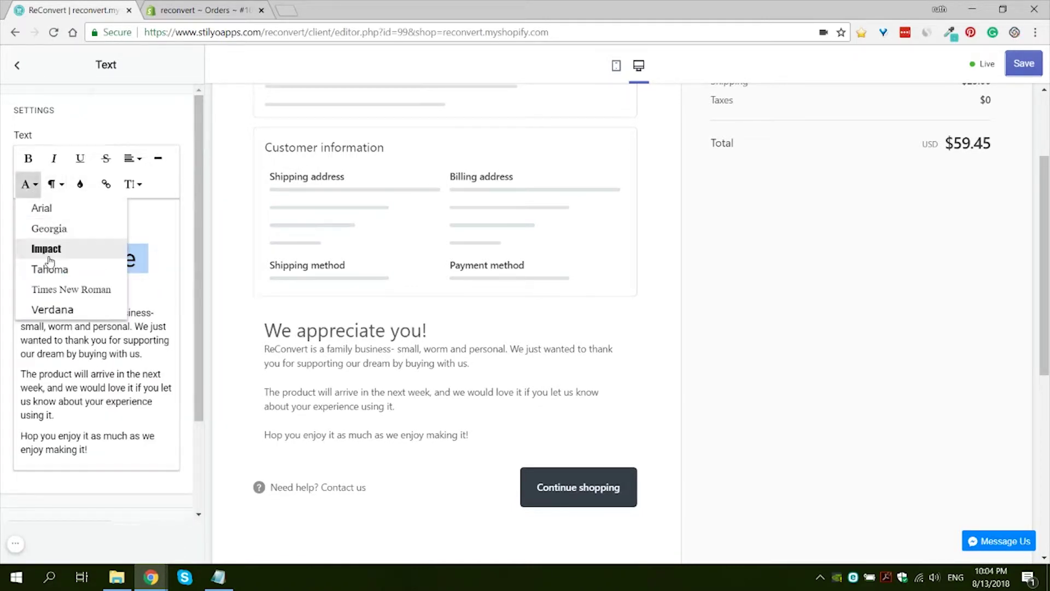
pyautogui.click(49, 247)
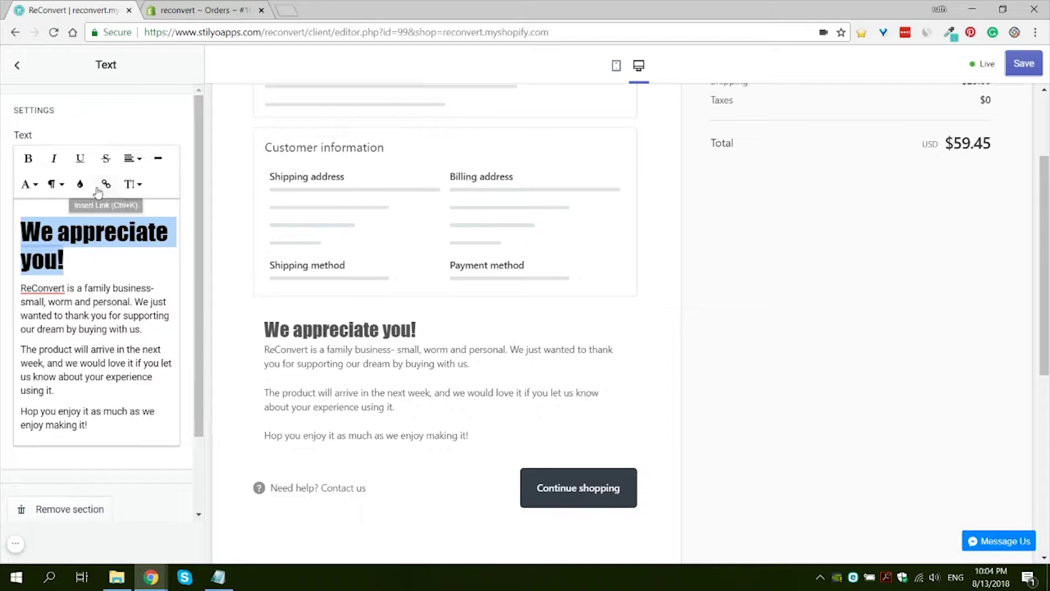
pyautogui.click(132, 159)
pyautogui.click(140, 202)
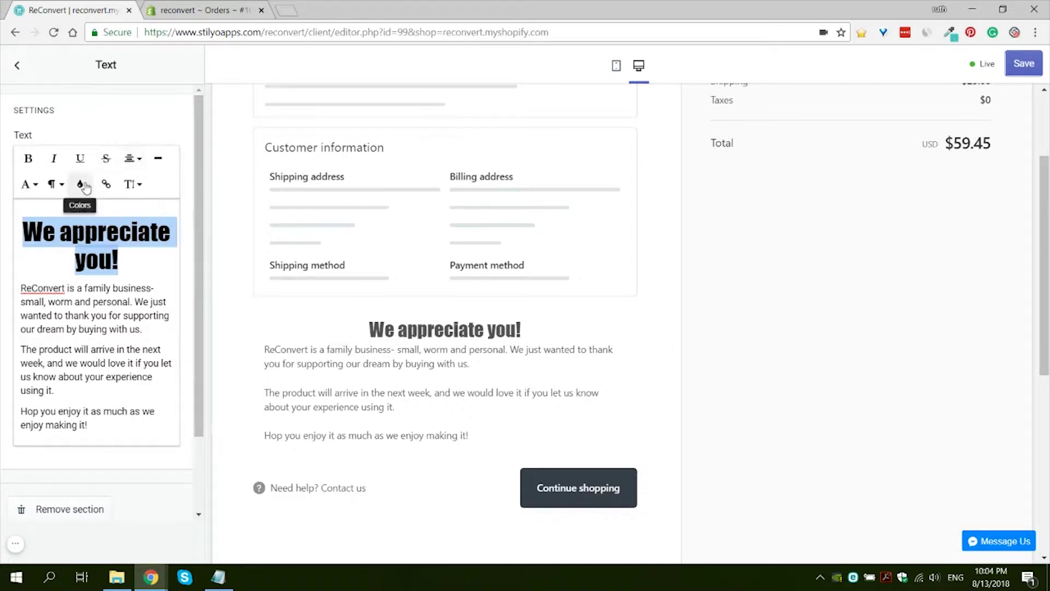
pyautogui.click(79, 184)
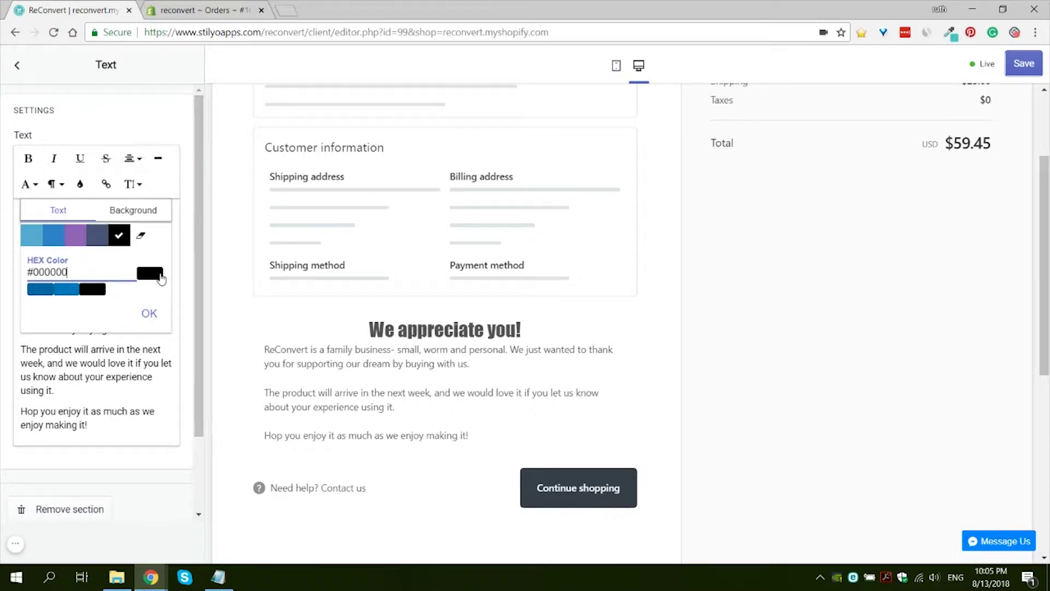
pyautogui.click(150, 273)
pyautogui.click(150, 313)
# - Bold the words 'next week' in the body text
pyautogui.click(49, 315)
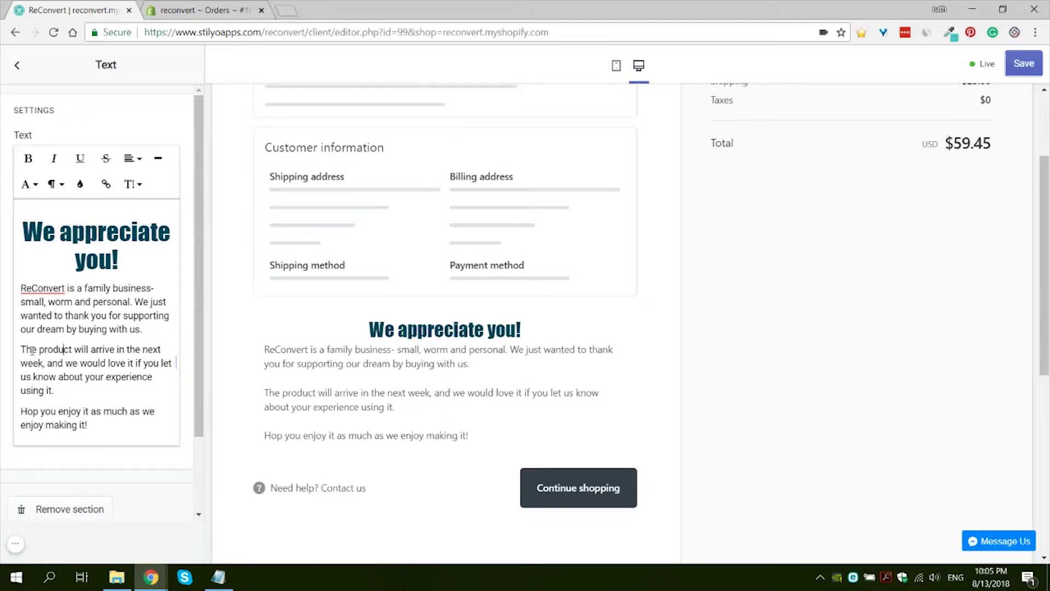
pyautogui.moveTo(143, 350); pyautogui.dragTo(44, 362)
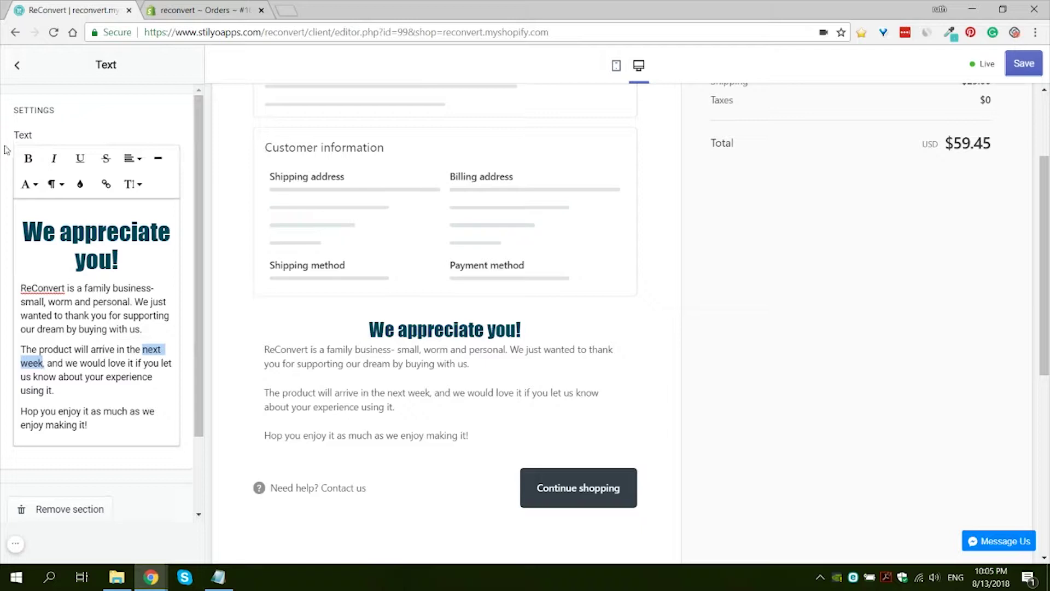
pyautogui.click(28, 159)
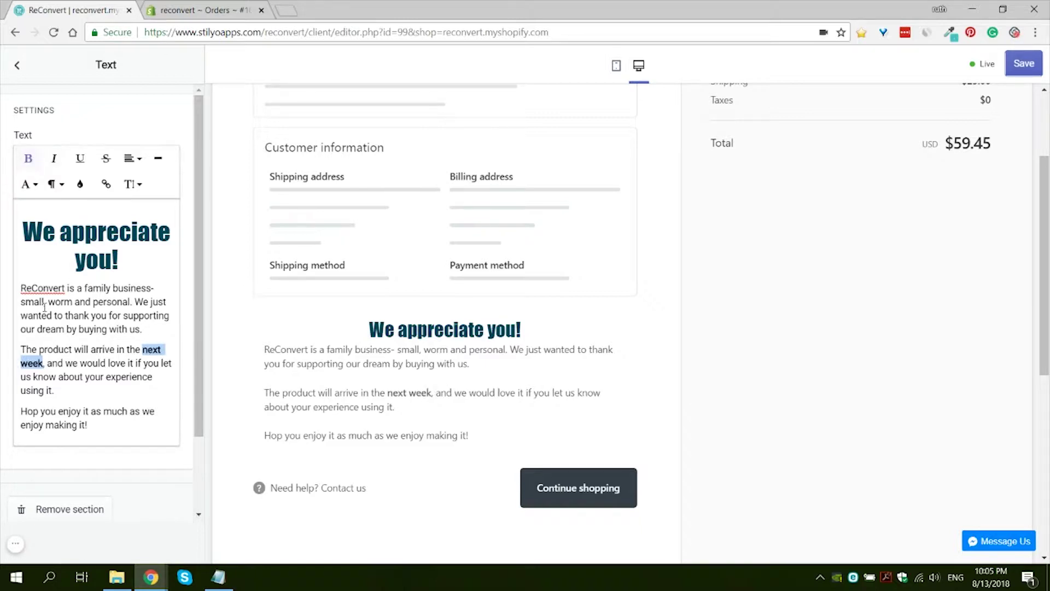
pyautogui.click(129, 389)
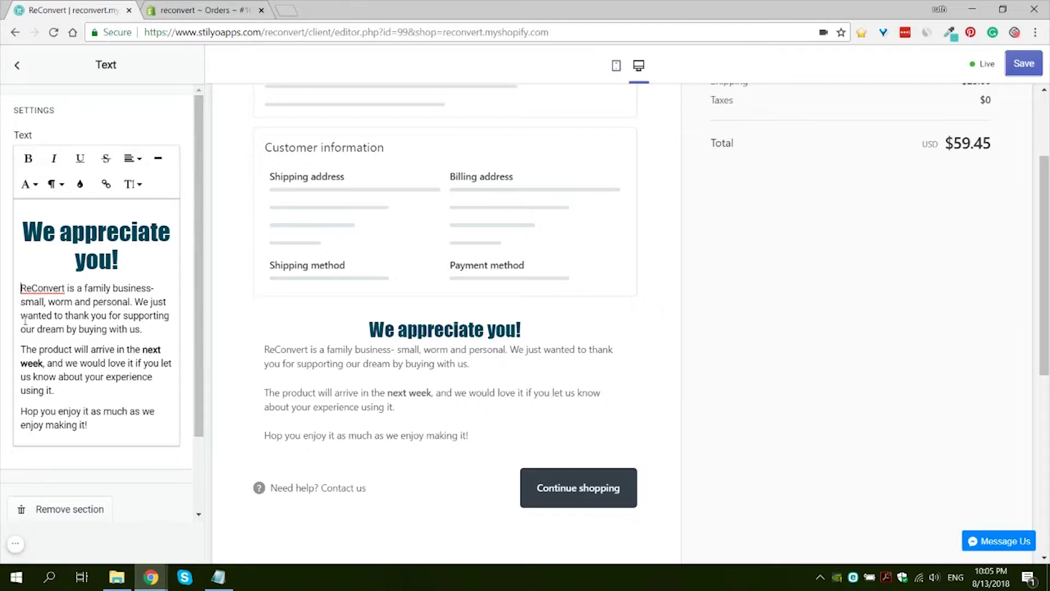
# - Try underline, italics, bold and a link on the body text, undo them, and return to the section list
pyautogui.moveTo(19, 285); pyautogui.dragTo(88, 428)
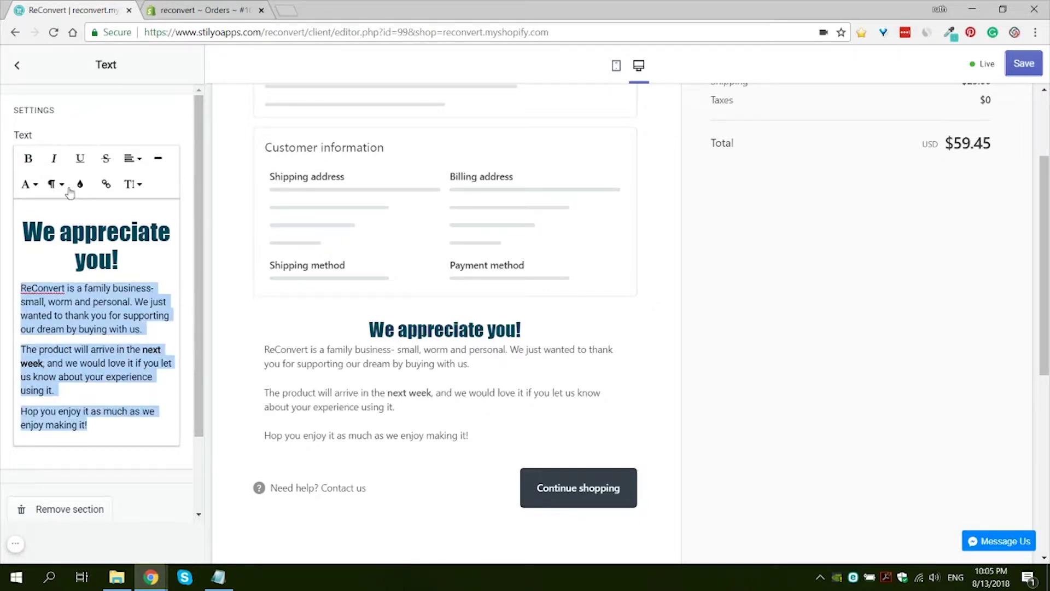
pyautogui.click(86, 158)
pyautogui.click(86, 159)
pyautogui.click(55, 164)
pyautogui.click(28, 159)
pyautogui.click(28, 159)
pyautogui.click(54, 158)
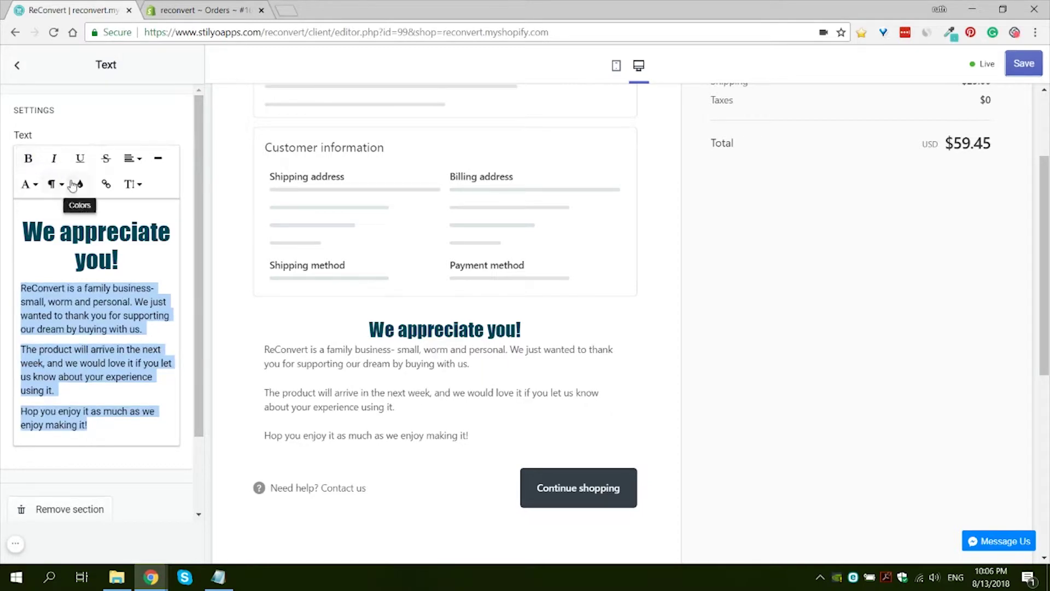
pyautogui.click(107, 185)
pyautogui.click(107, 185)
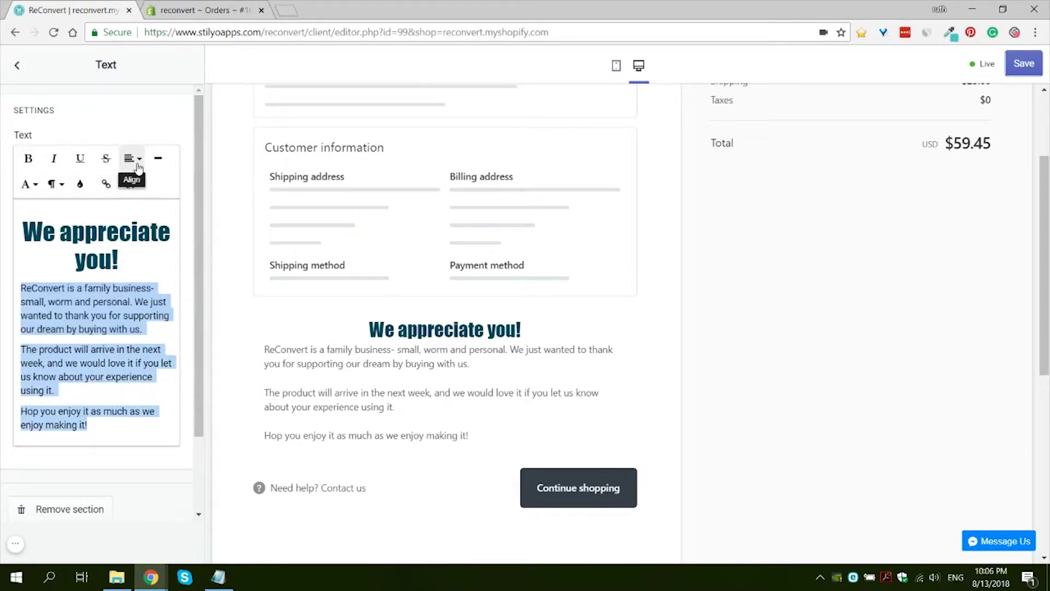
pyautogui.click(95, 327)
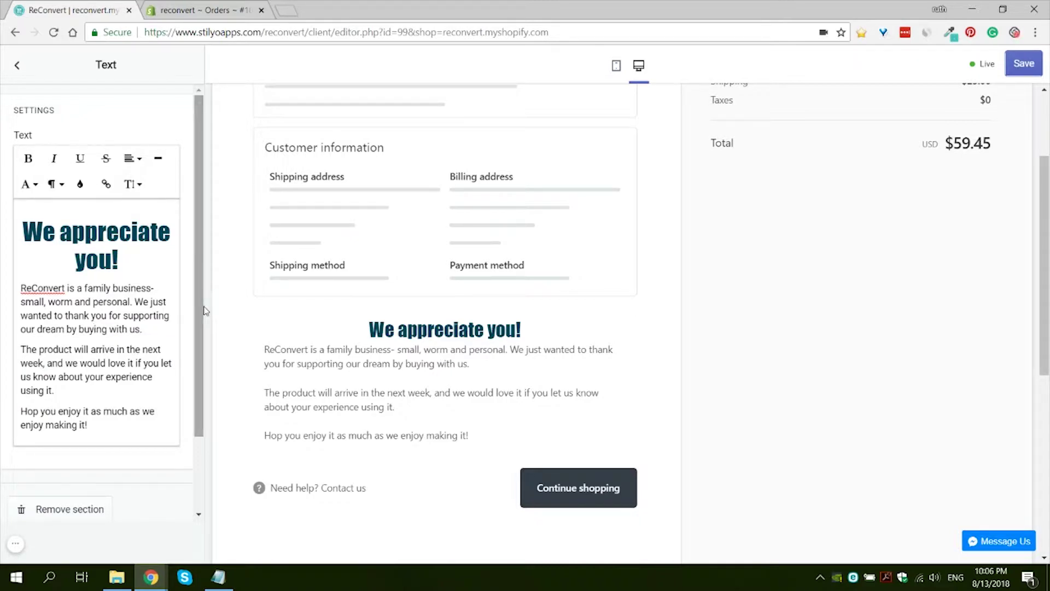
pyautogui.click(17, 64)
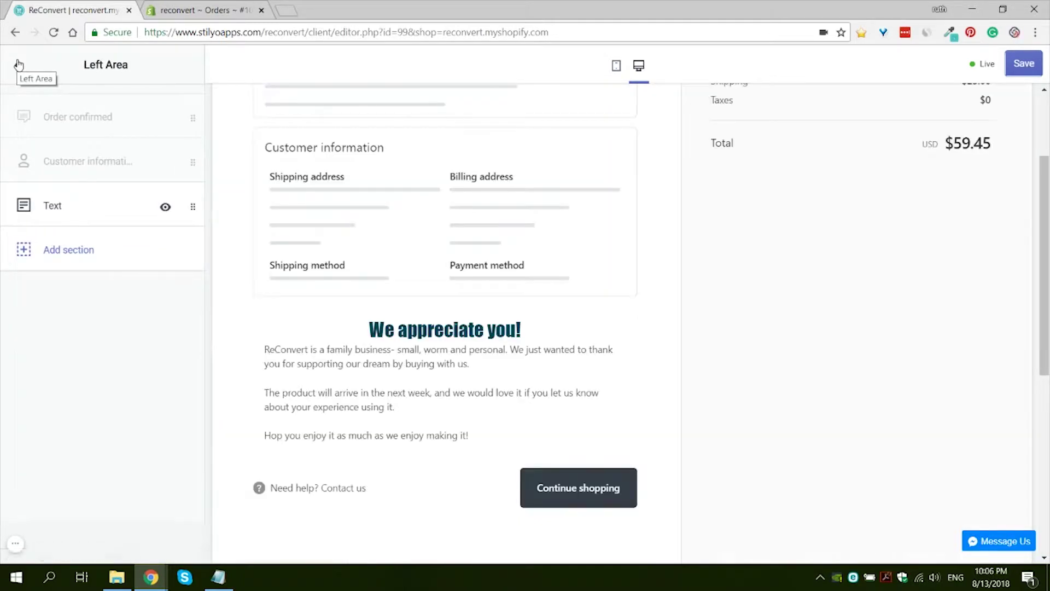
# - Drag the Text section to the top of the Left Area, then just below Order confirmed
pyautogui.scroll(3, 545, 219)
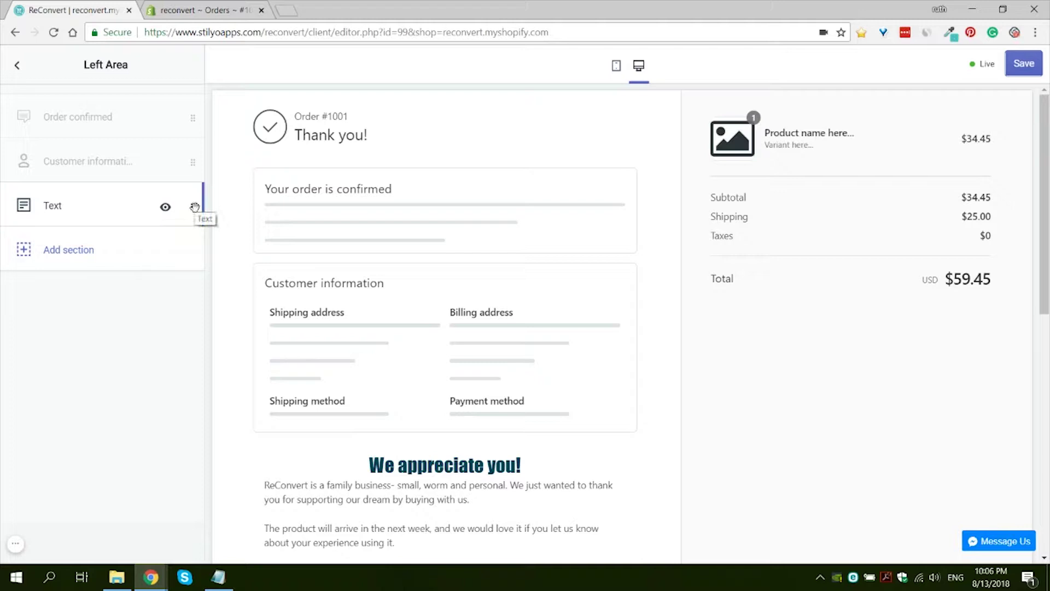
pyautogui.moveTo(193, 206); pyautogui.dragTo(199, 118)
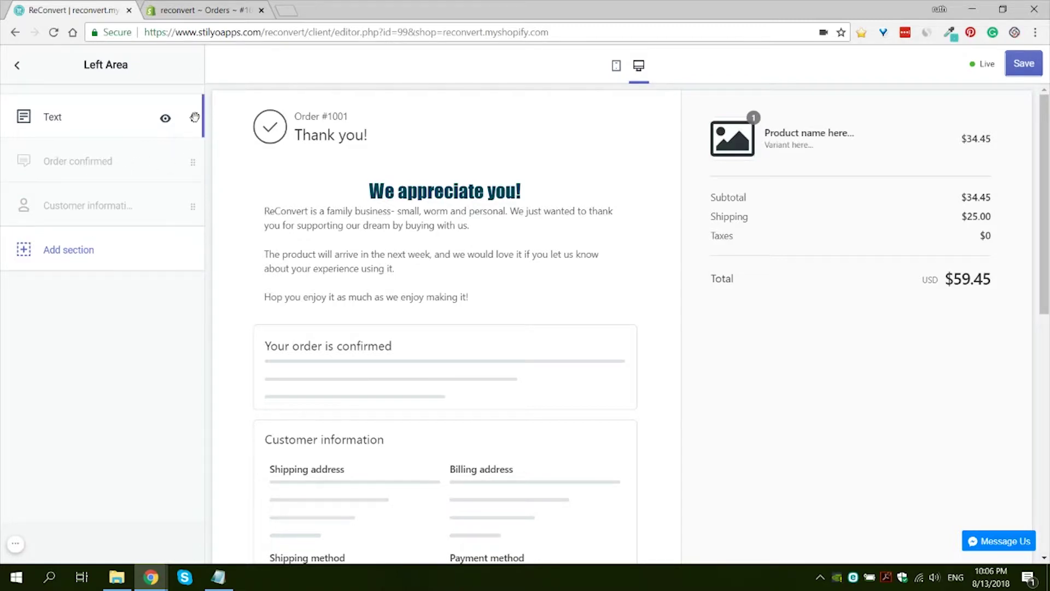
pyautogui.moveTo(195, 117); pyautogui.dragTo(195, 161)
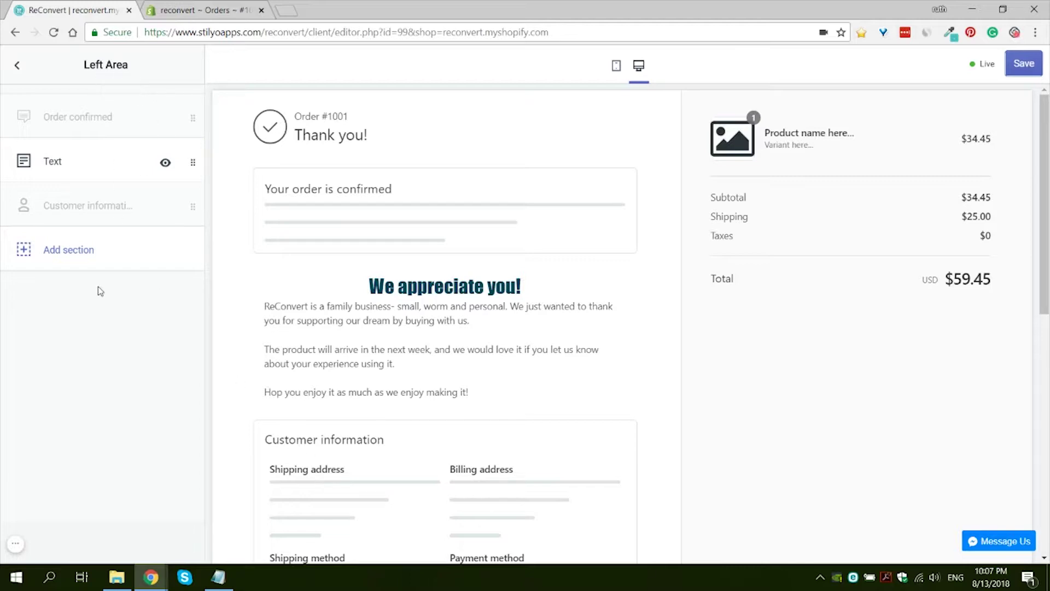
# - Add an Image with text section using the levitating lamp photo
pyautogui.click(60, 251)
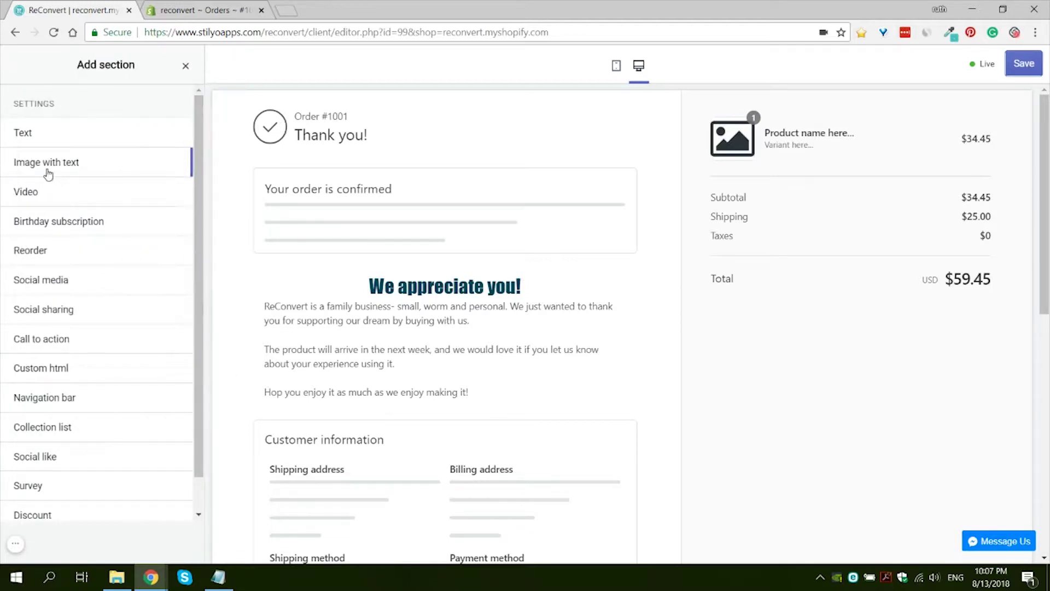
pyautogui.click(170, 164)
pyautogui.click(169, 164)
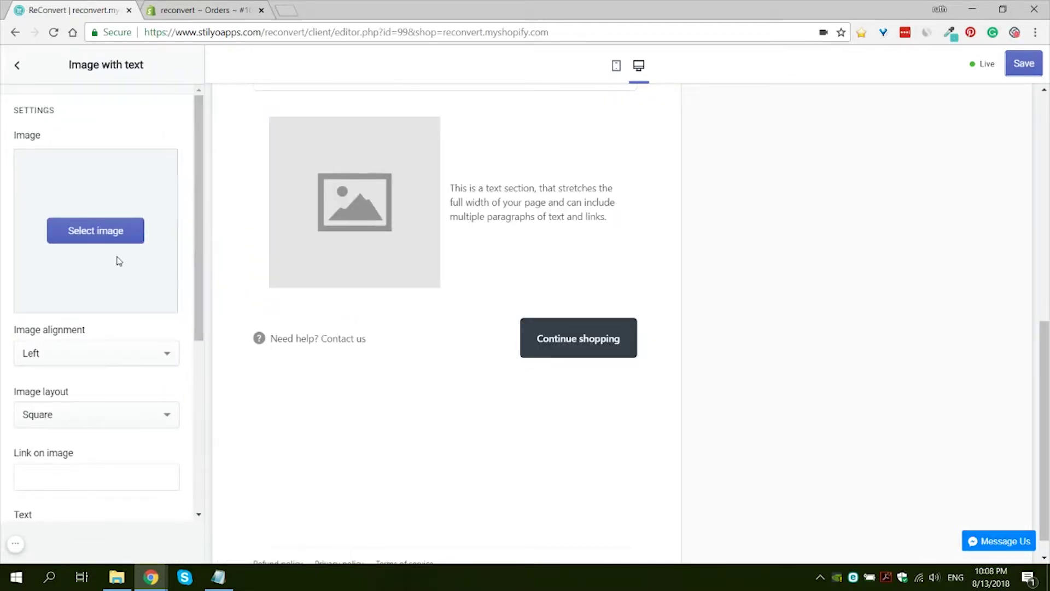
pyautogui.click(122, 238)
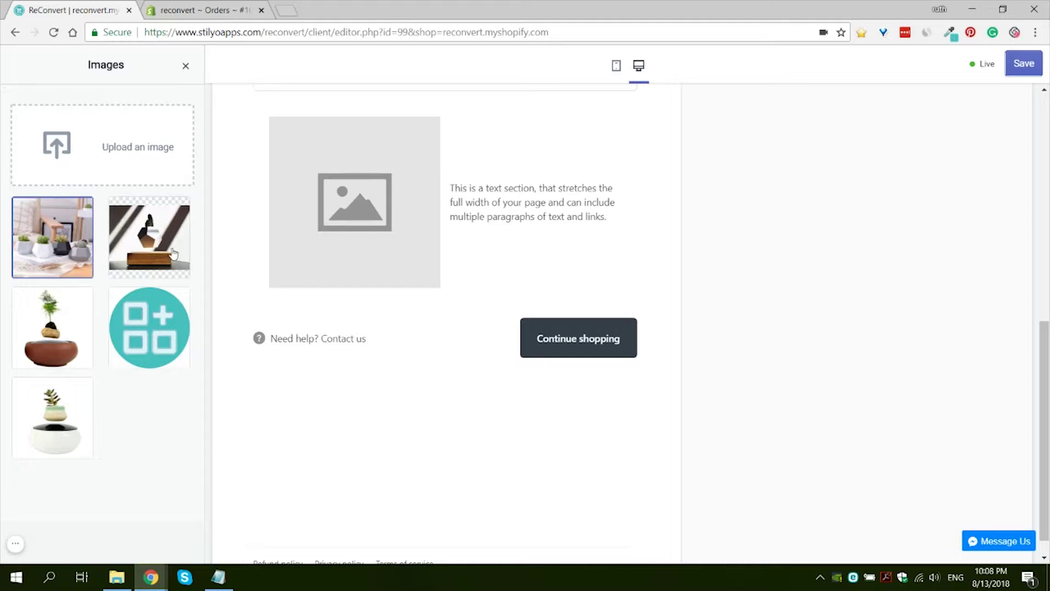
pyautogui.click(176, 226)
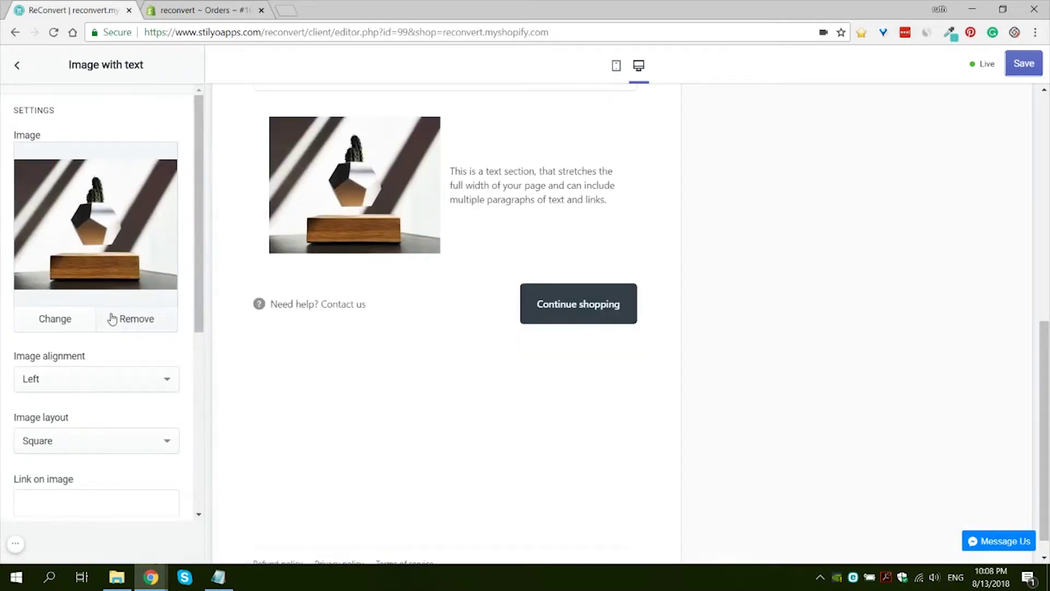
# - Try Right and Centre image alignment, then settle on Left
pyautogui.scroll(-1, 114, 295)
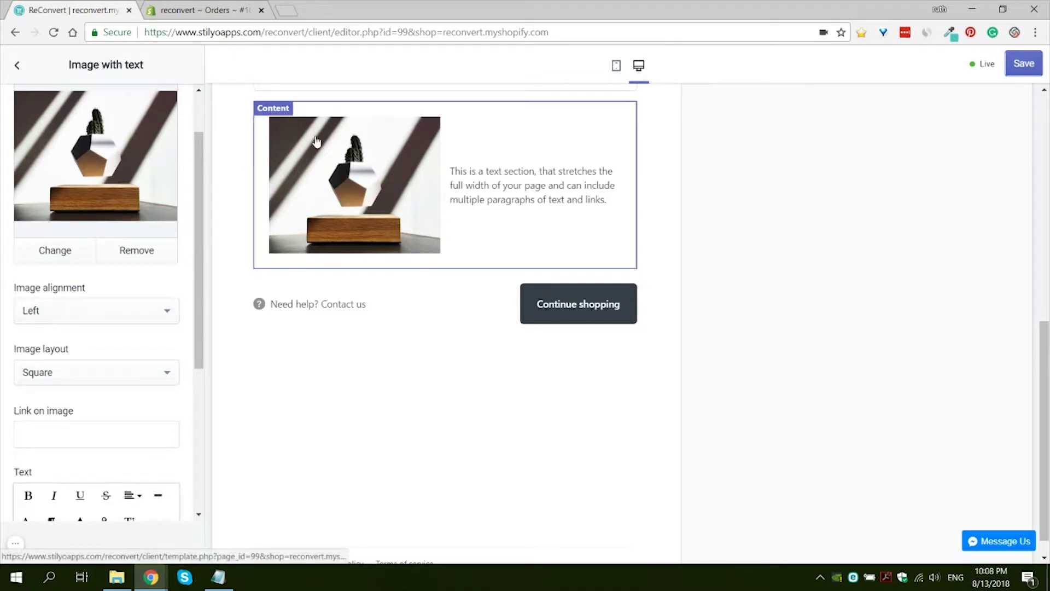
pyautogui.click(122, 311)
pyautogui.click(41, 392)
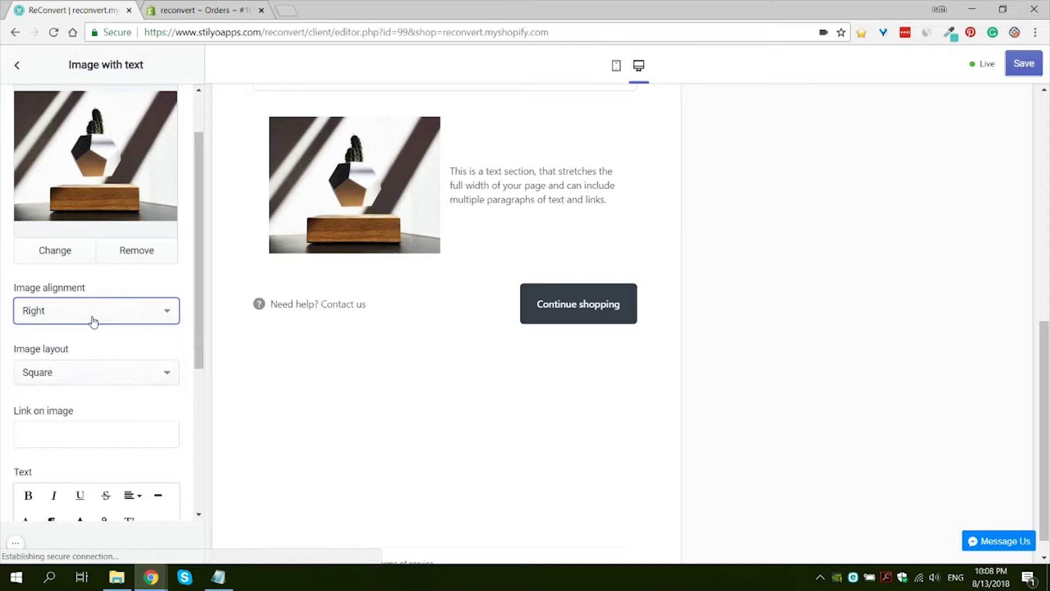
pyautogui.click(95, 316)
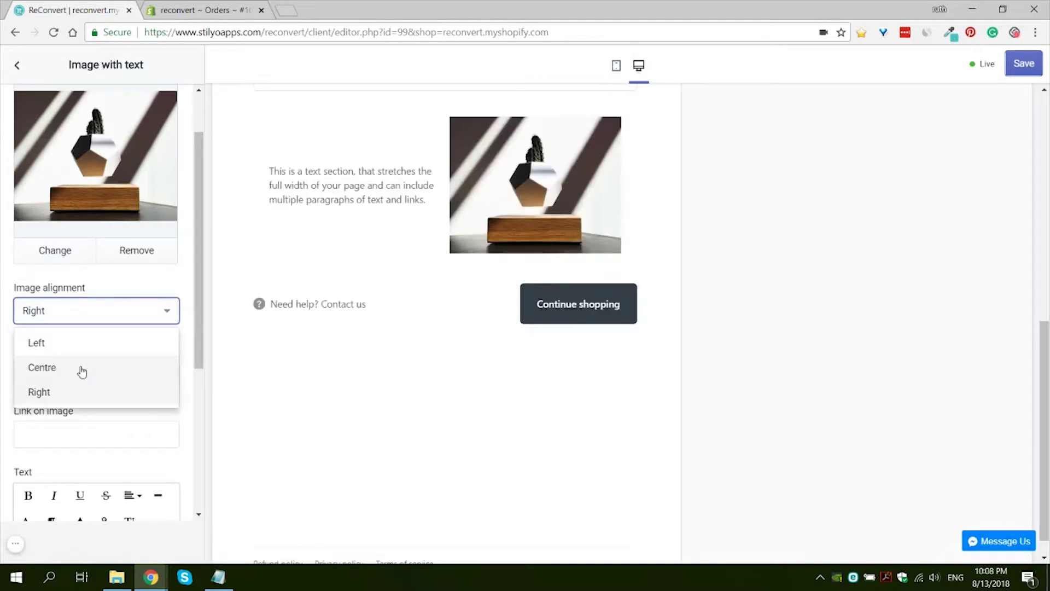
pyautogui.click(82, 372)
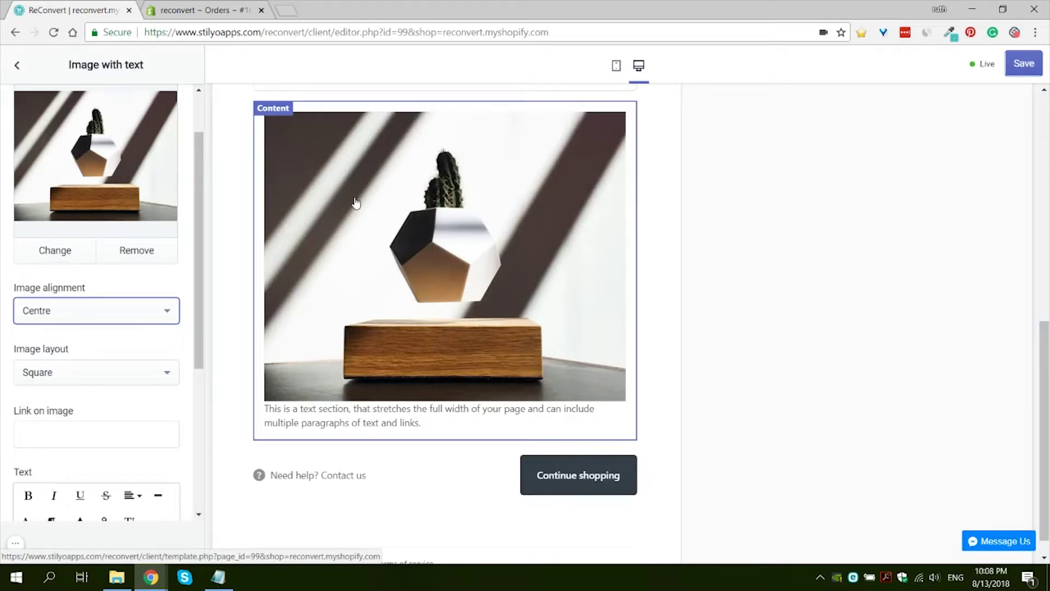
pyautogui.click(101, 312)
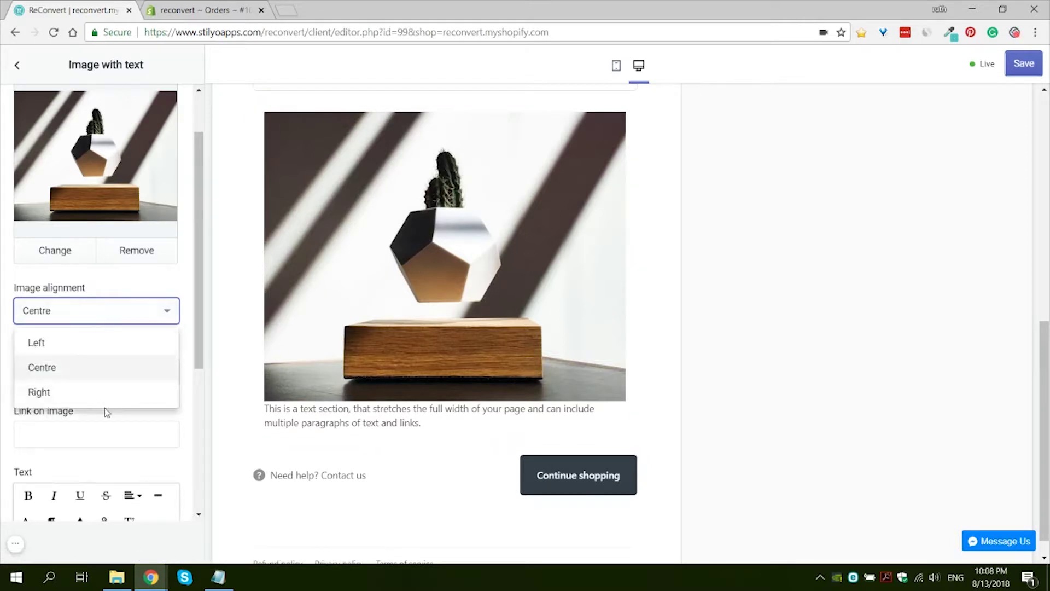
pyautogui.click(33, 343)
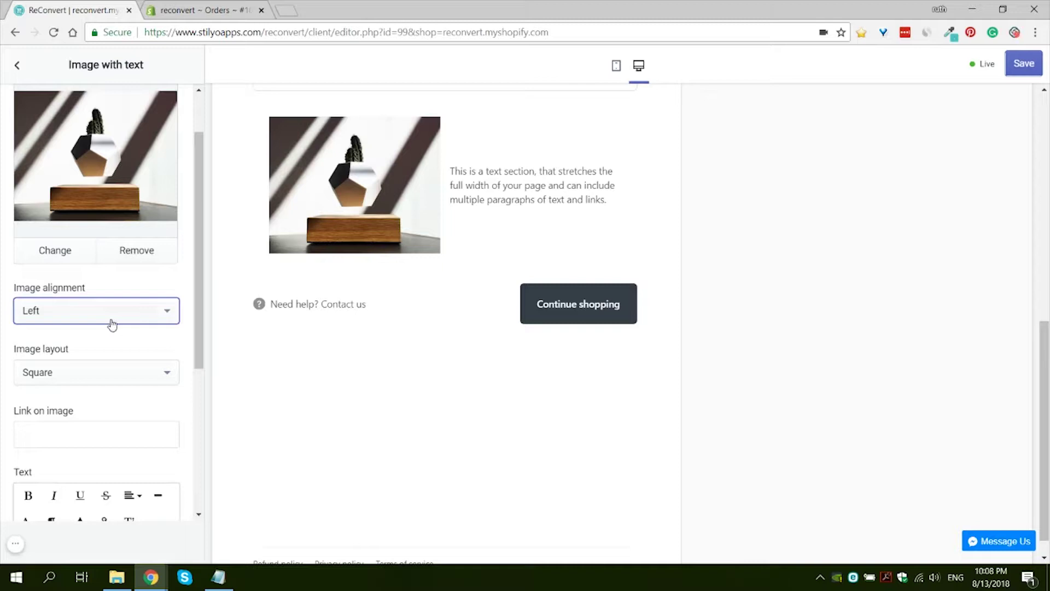
# - Set the image layout to Circle and leave the image link empty
pyautogui.scroll(-3, 110, 323)
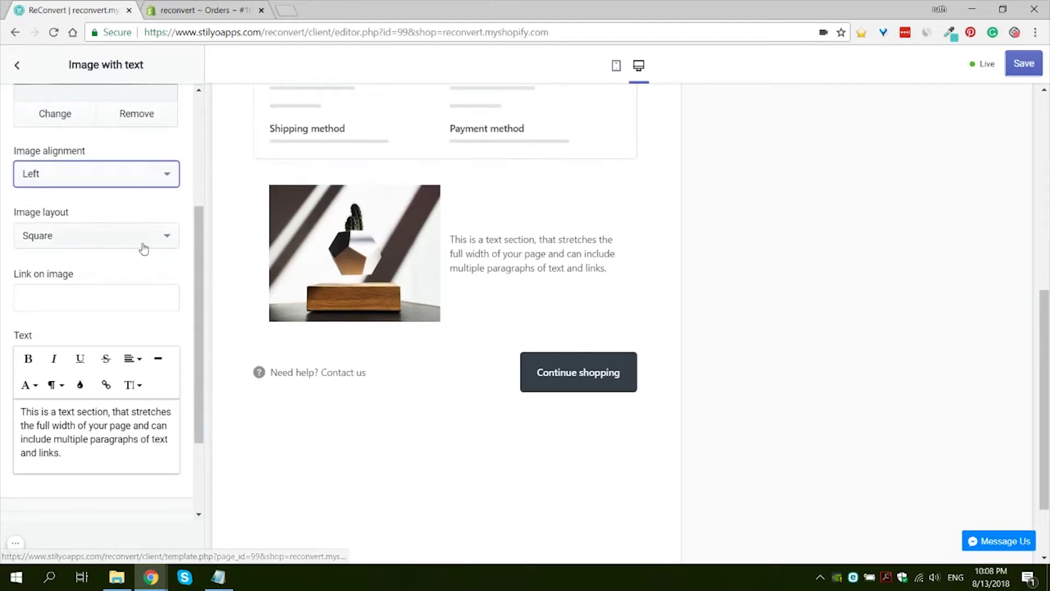
pyautogui.click(118, 246)
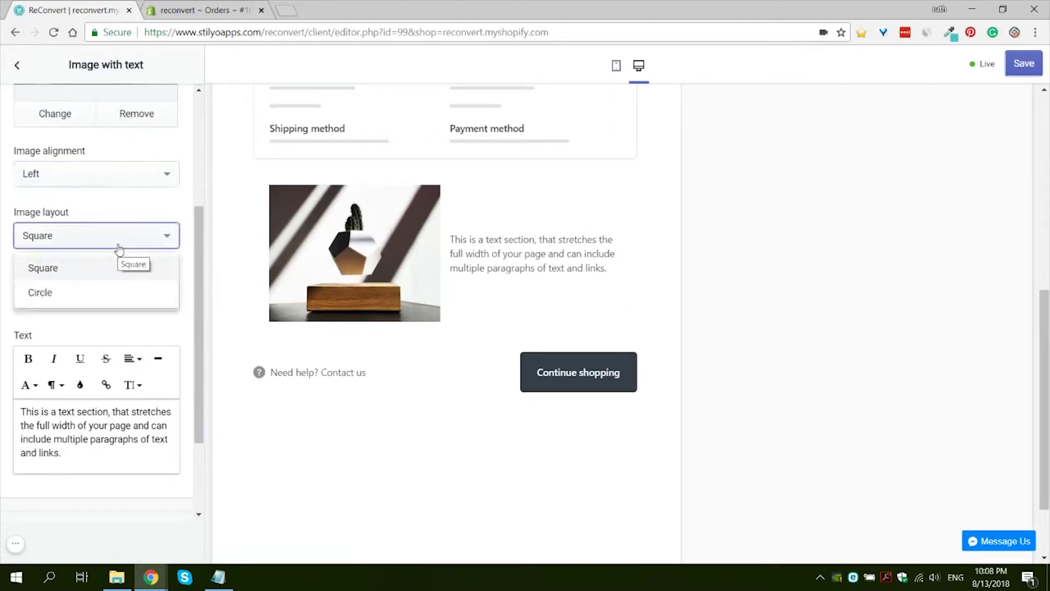
pyautogui.click(37, 291)
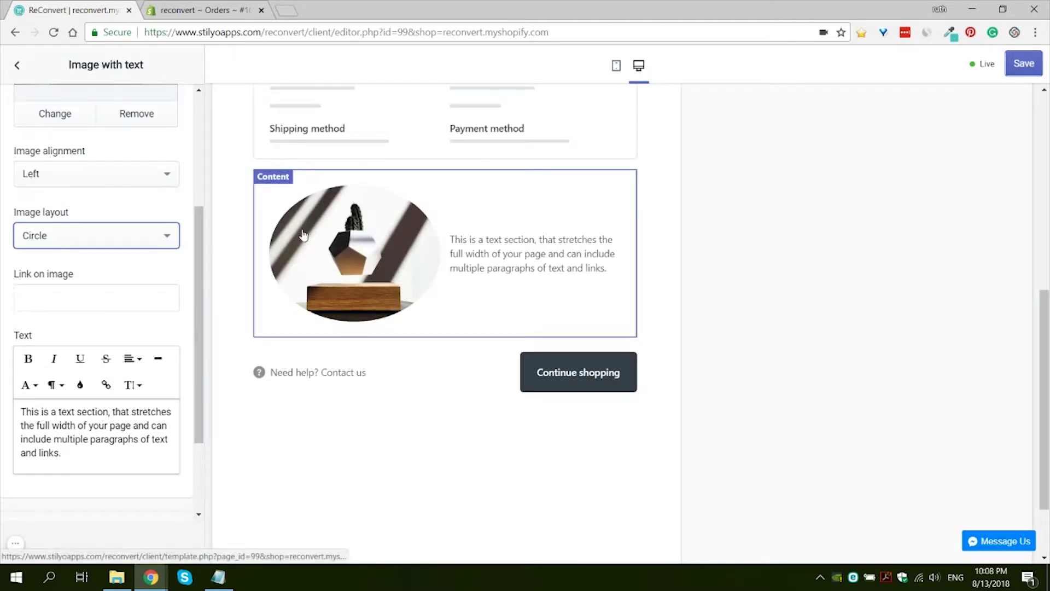
pyautogui.click(39, 304)
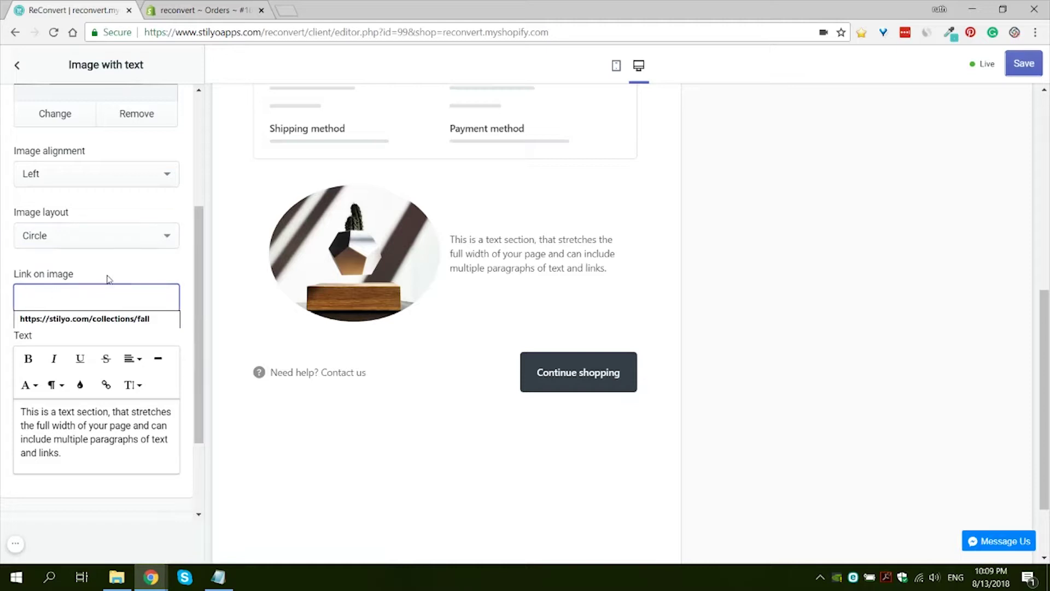
pyautogui.press('Escape')
pyautogui.scroll(-2, 121, 268)
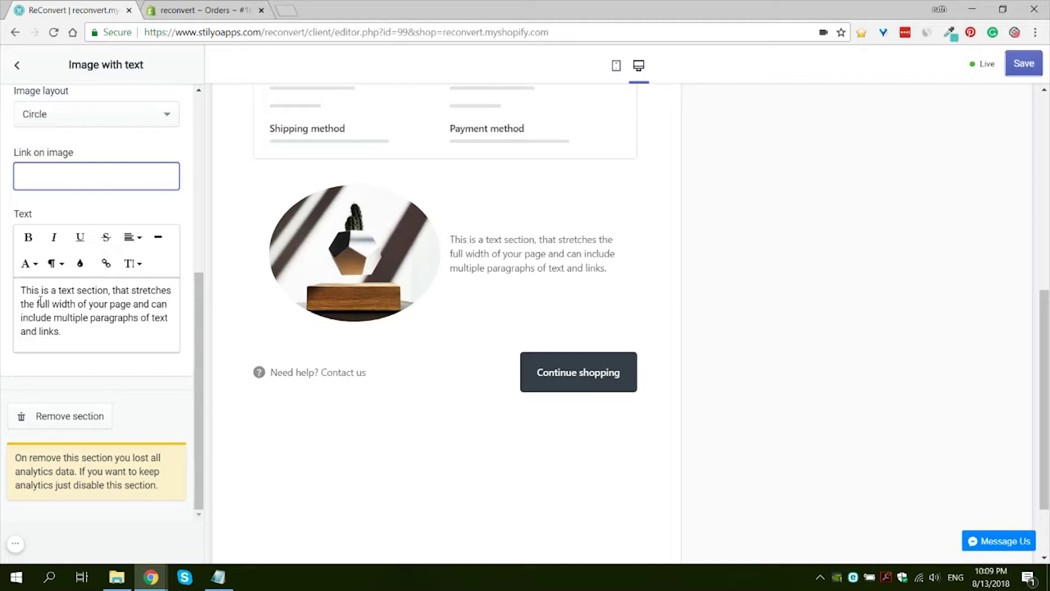
# - Paste the 'We appreciate you!' message over the Image with text placeholder paragraph
pyautogui.scroll(5, 984, 372)
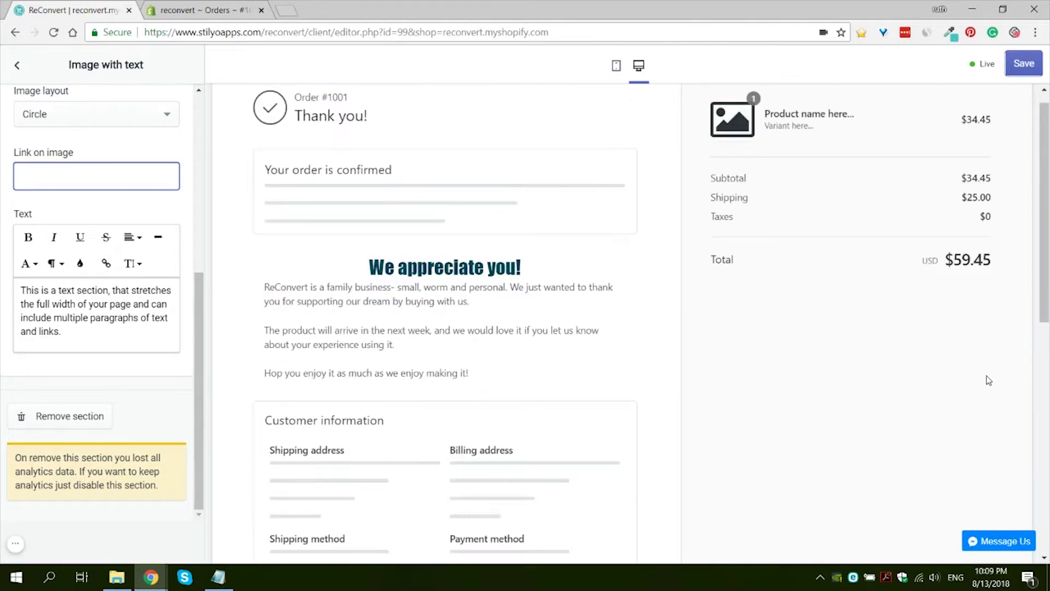
pyautogui.click(308, 300)
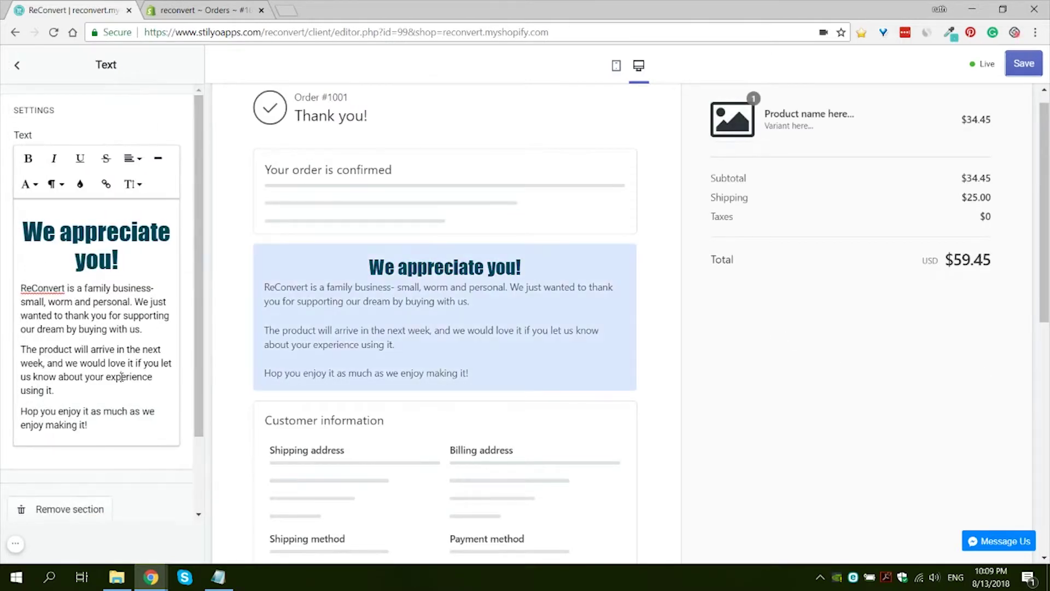
pyautogui.tripleClick(94, 303)
pyautogui.write('We appreciate you! ReConvert is a family business- small, worm and personal. We just wanted to thank you for supporting our dream by buying with us. The product will arrive in the next week, and we would love it if you let us know about your experience using it. Hop you enjoy it as much as we enjoy making it!')
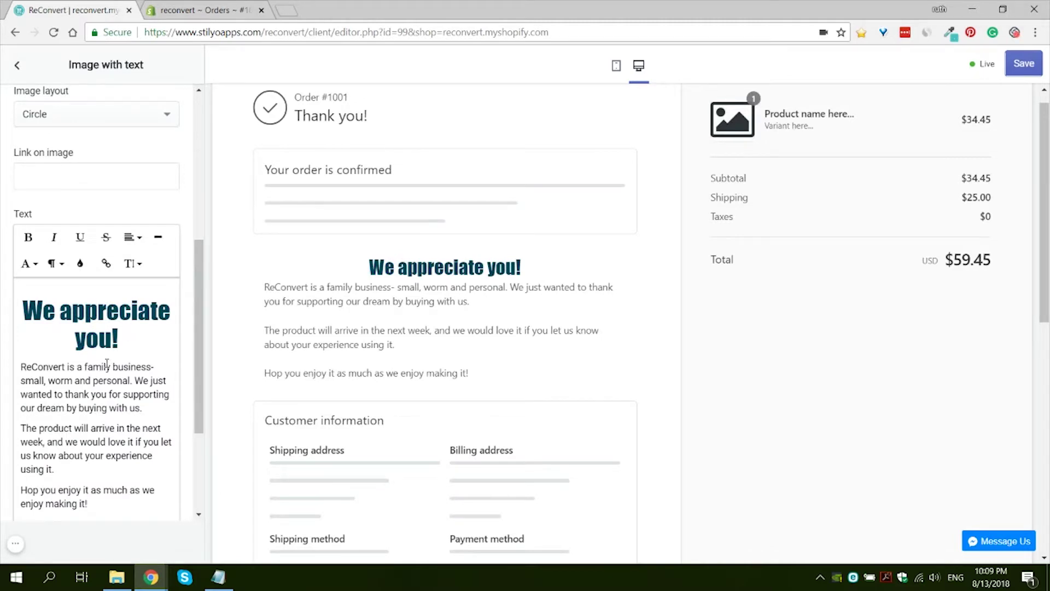
pyautogui.scroll(-7, 526, 290)
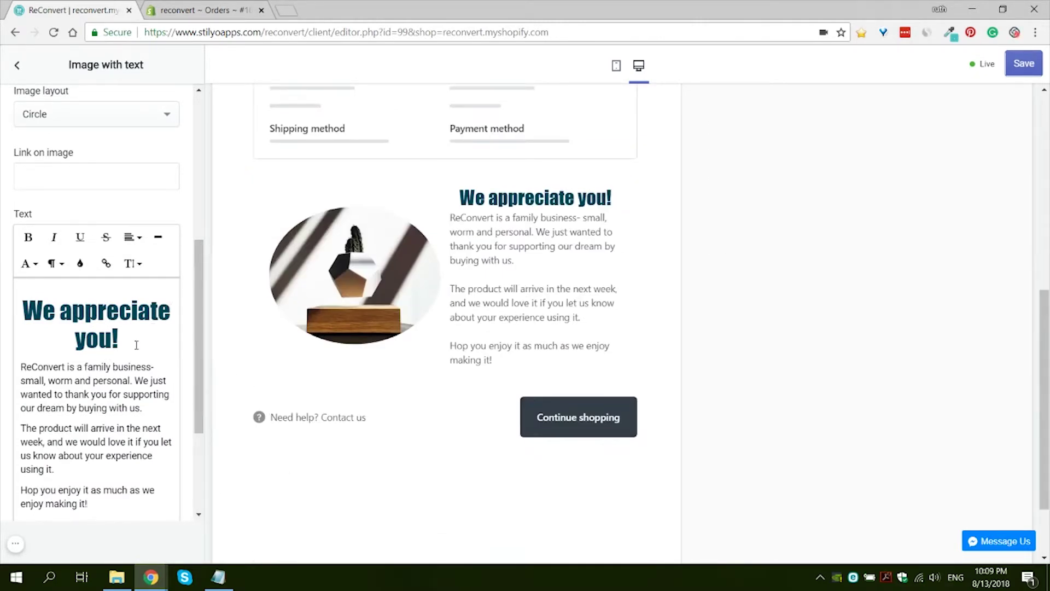
# - Change the 'We appreciate you!' heading to Heading 2 and return to the section list
pyautogui.moveTo(136, 345); pyautogui.dragTo(15, 314)
pyautogui.click(53, 264)
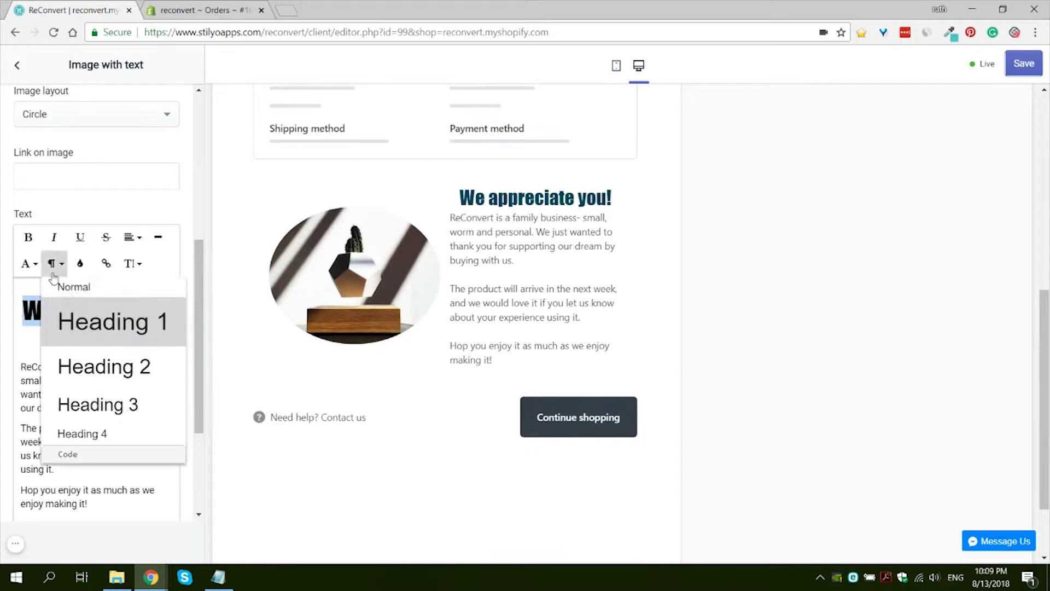
pyautogui.click(91, 364)
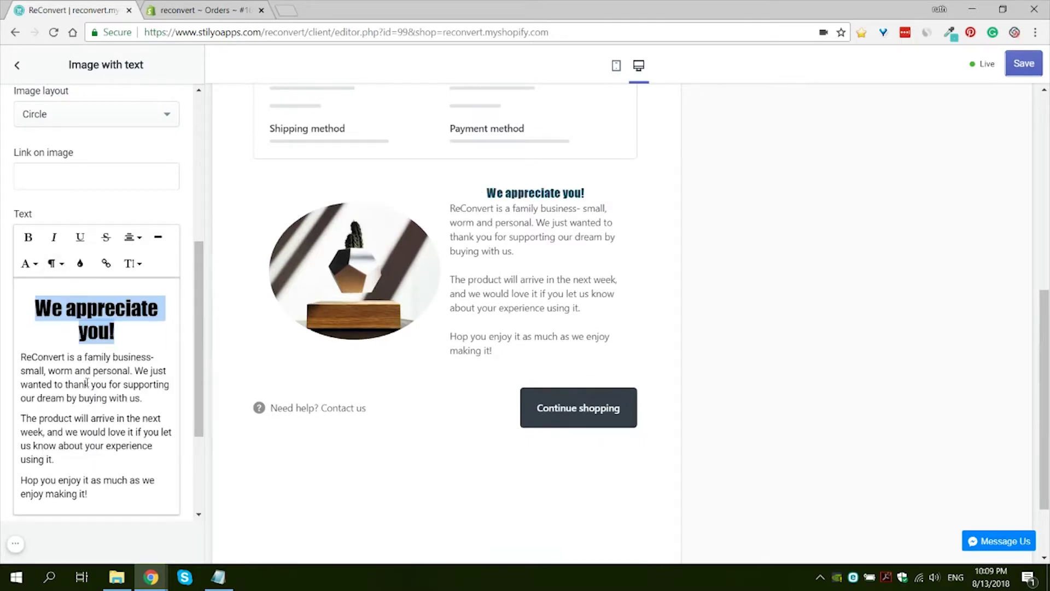
pyautogui.click(77, 350)
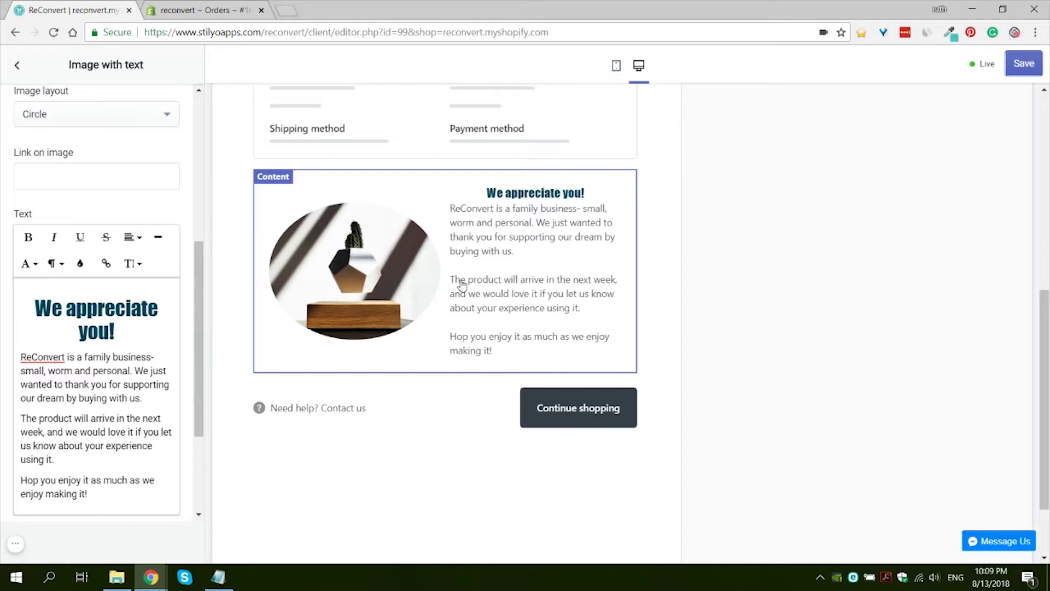
pyautogui.scroll(-3, 143, 390)
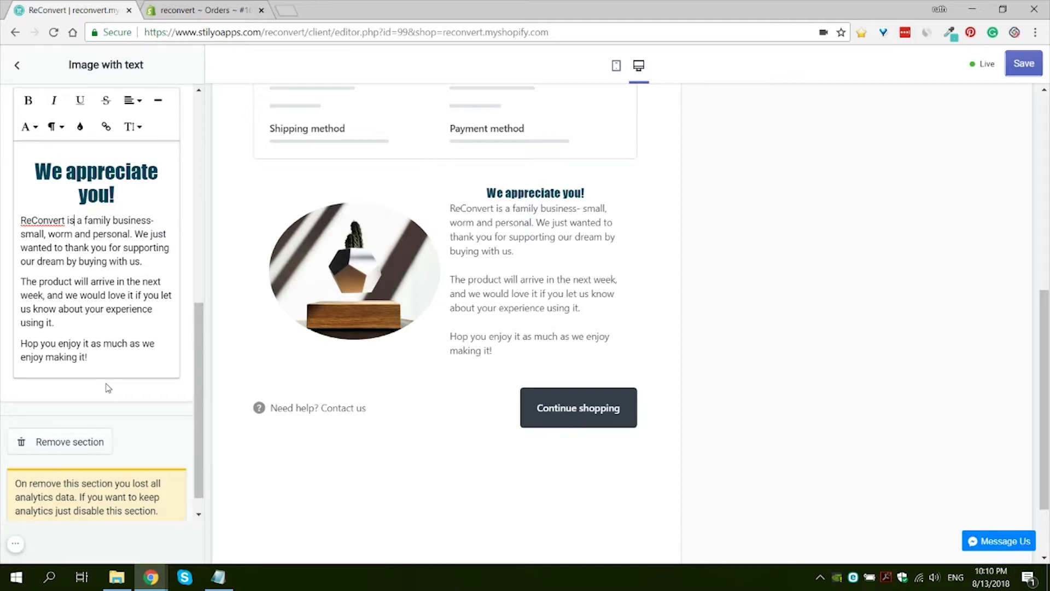
pyautogui.scroll(4, 124, 306)
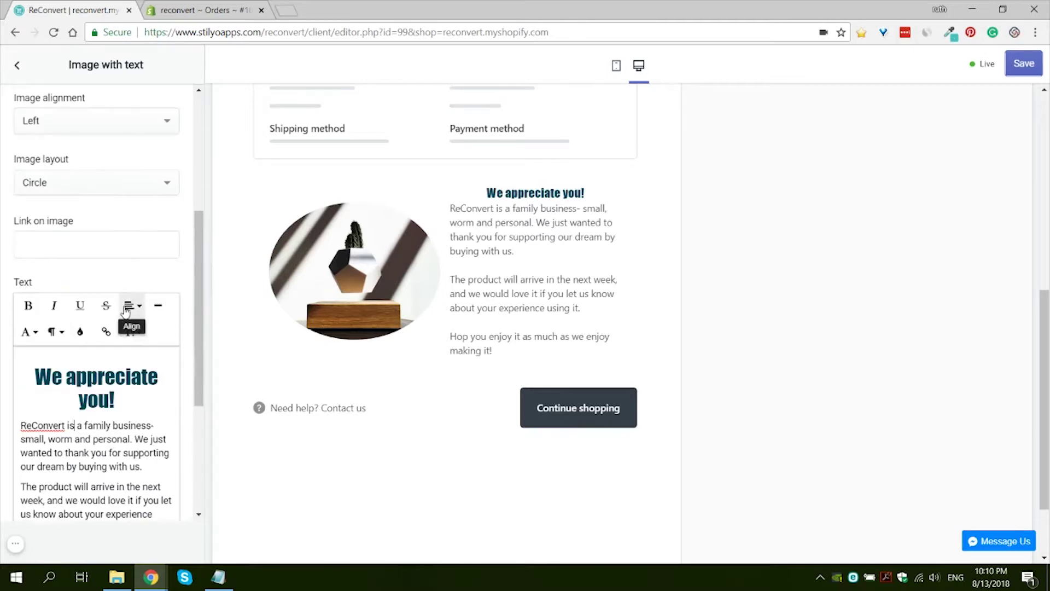
pyautogui.scroll(-1, 131, 323)
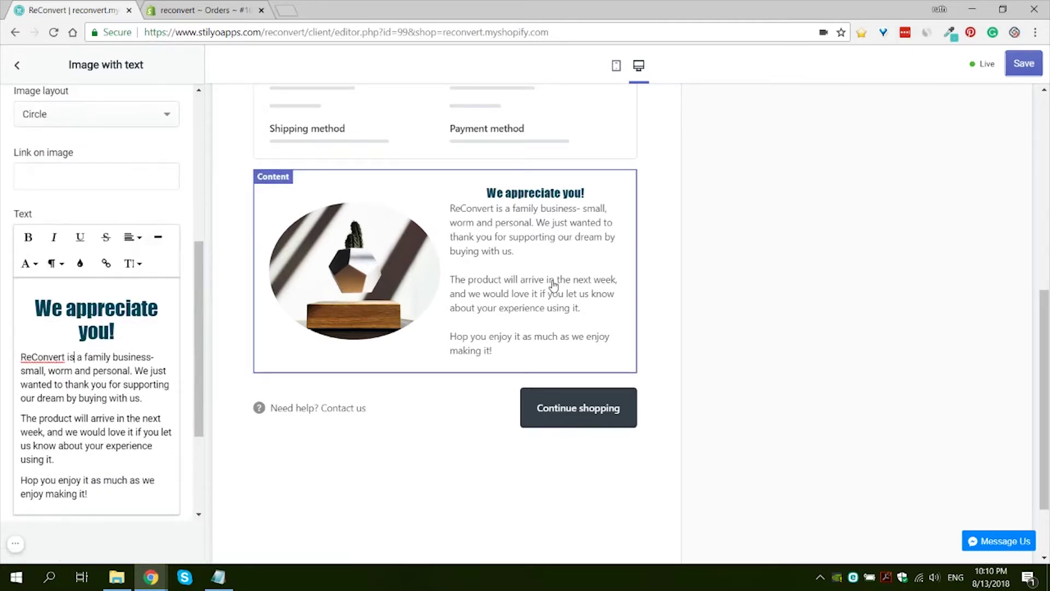
pyautogui.click(457, 388)
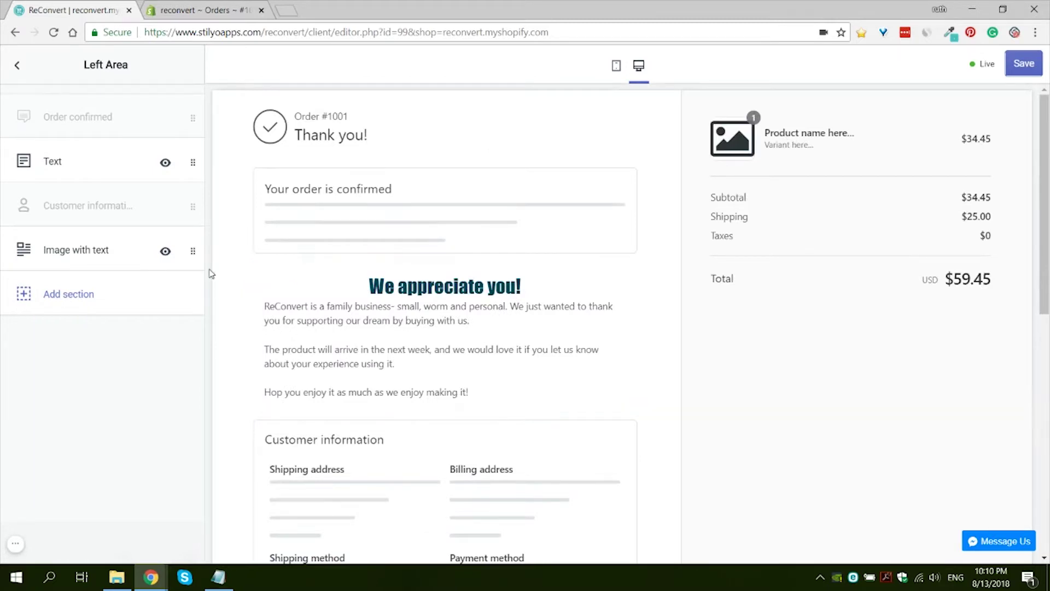
# - Drag Image with text to the top of the Left Area and Text below Customer information
pyautogui.moveTo(193, 251); pyautogui.dragTo(193, 119)
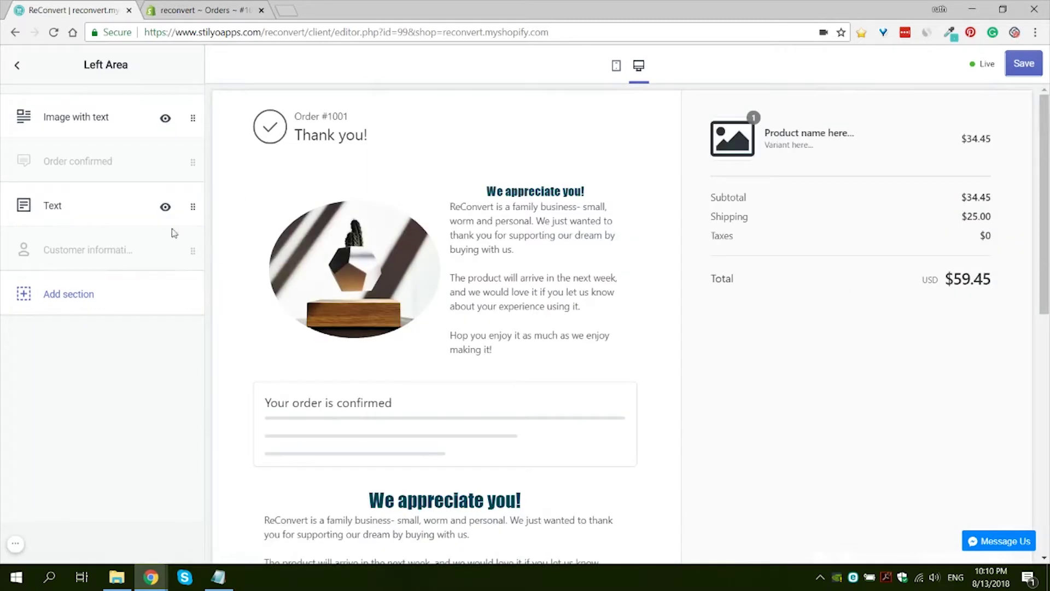
pyautogui.moveTo(193, 207); pyautogui.dragTo(177, 274)
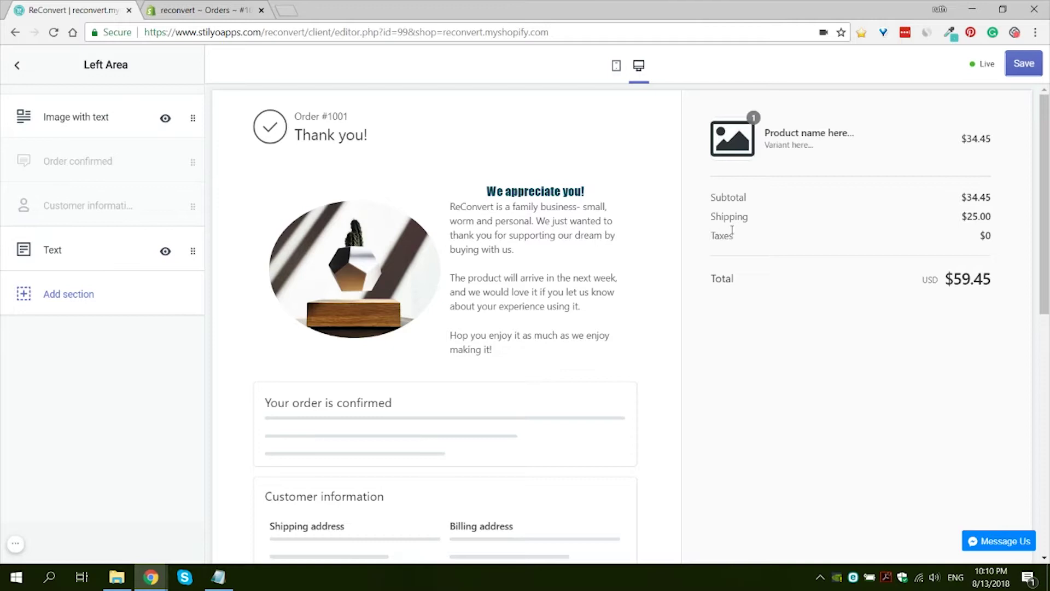
# - Add a Call to action section to the Right Area below the order totals
pyautogui.click(17, 65)
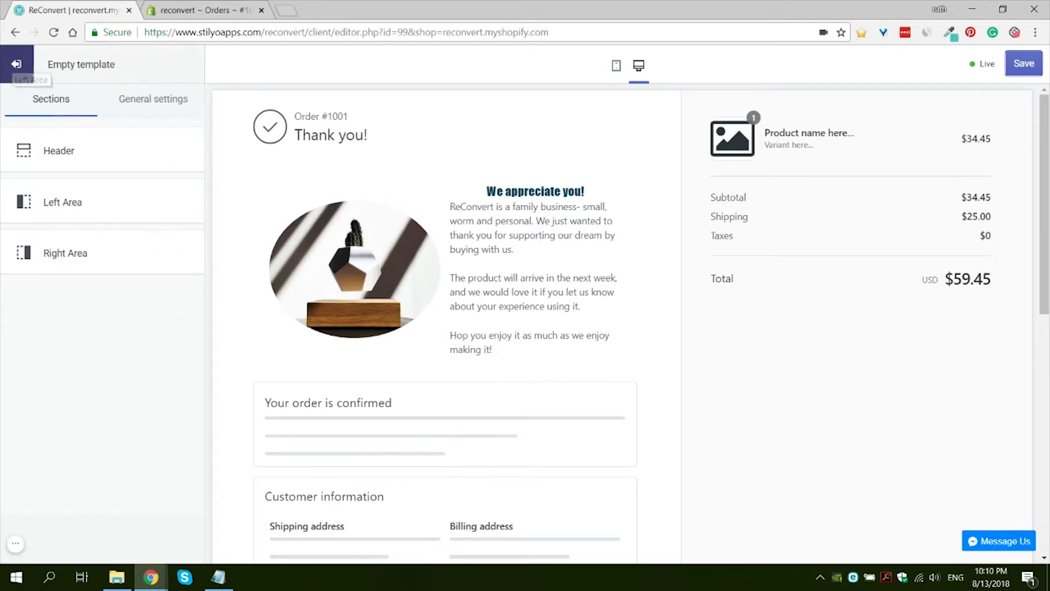
pyautogui.click(87, 258)
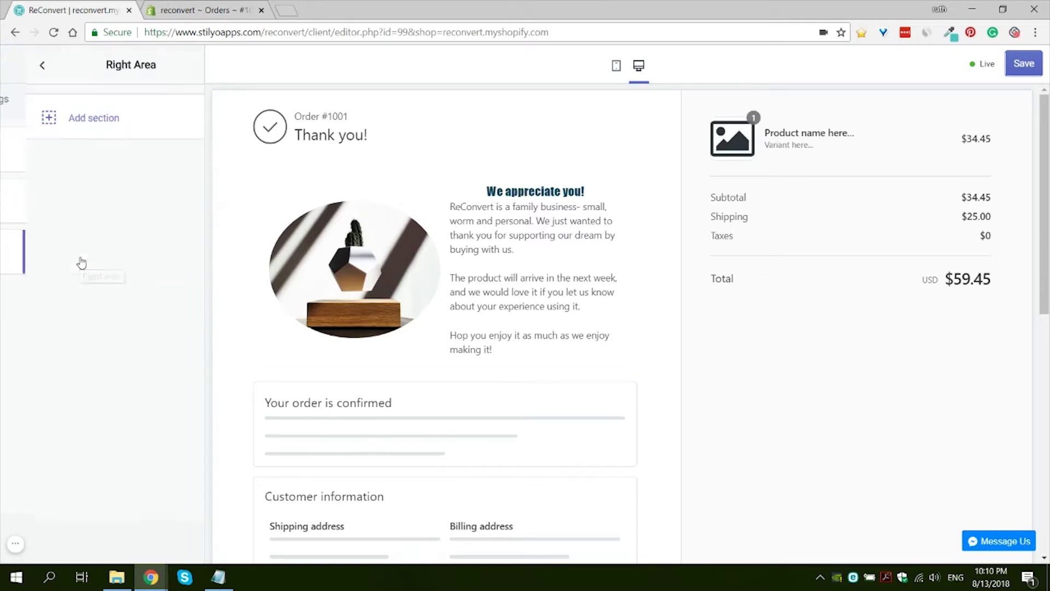
pyautogui.click(37, 130)
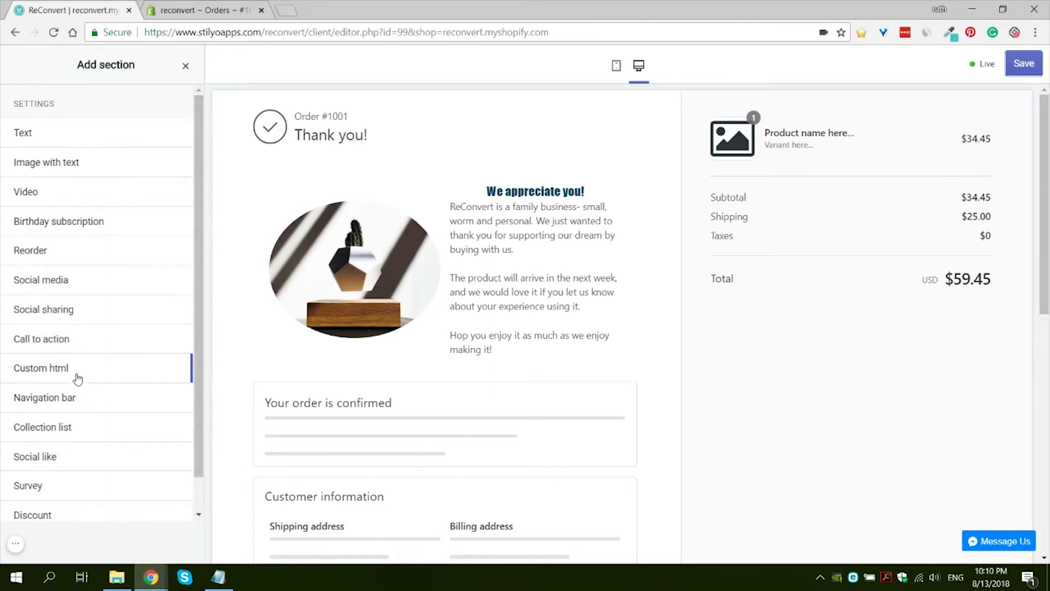
pyautogui.moveTo(70, 343)
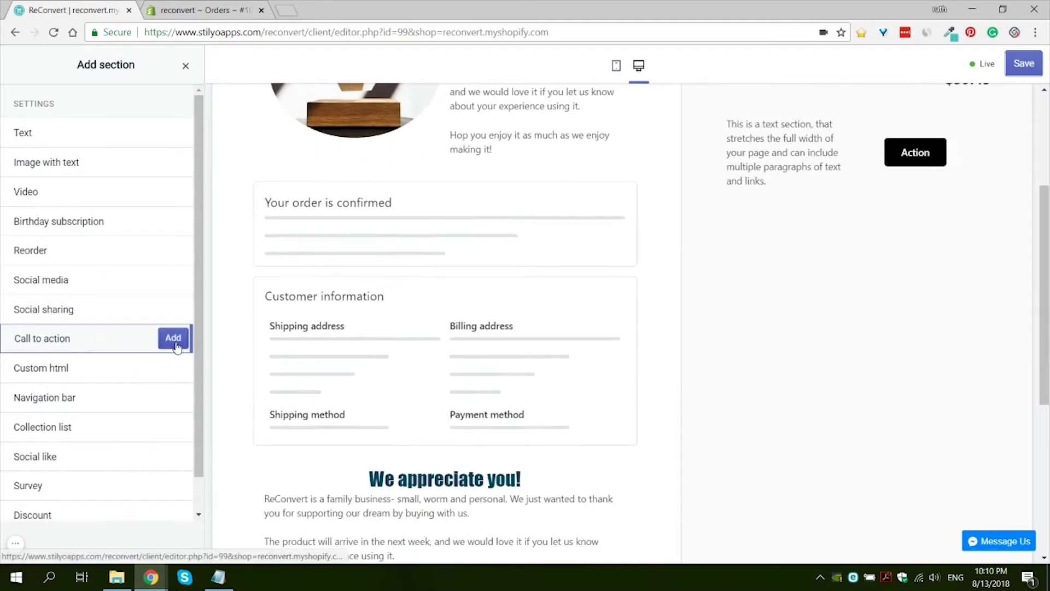
pyautogui.click(168, 338)
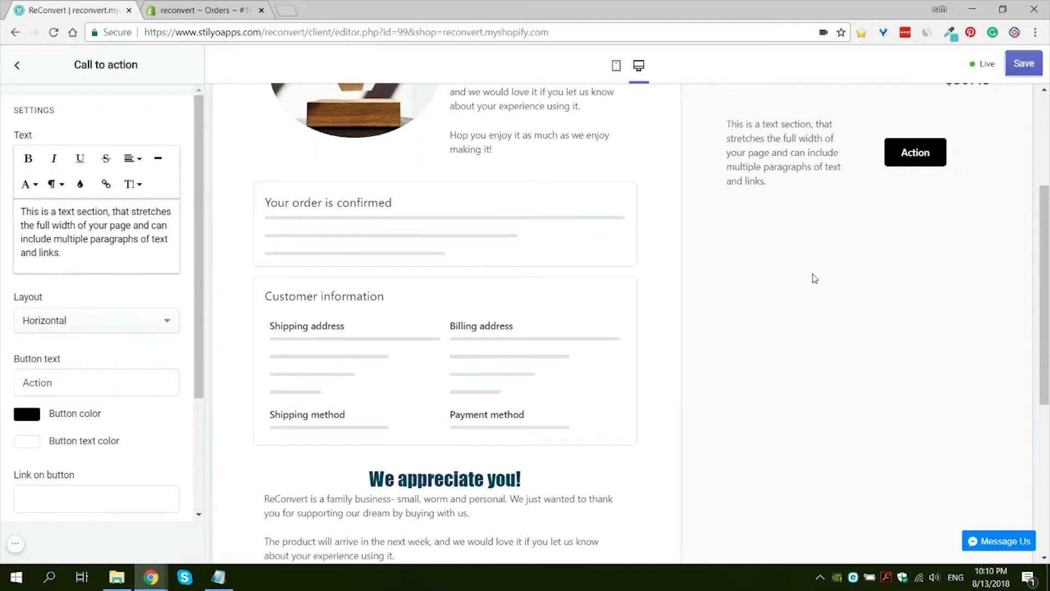
pyautogui.scroll(3, 811, 277)
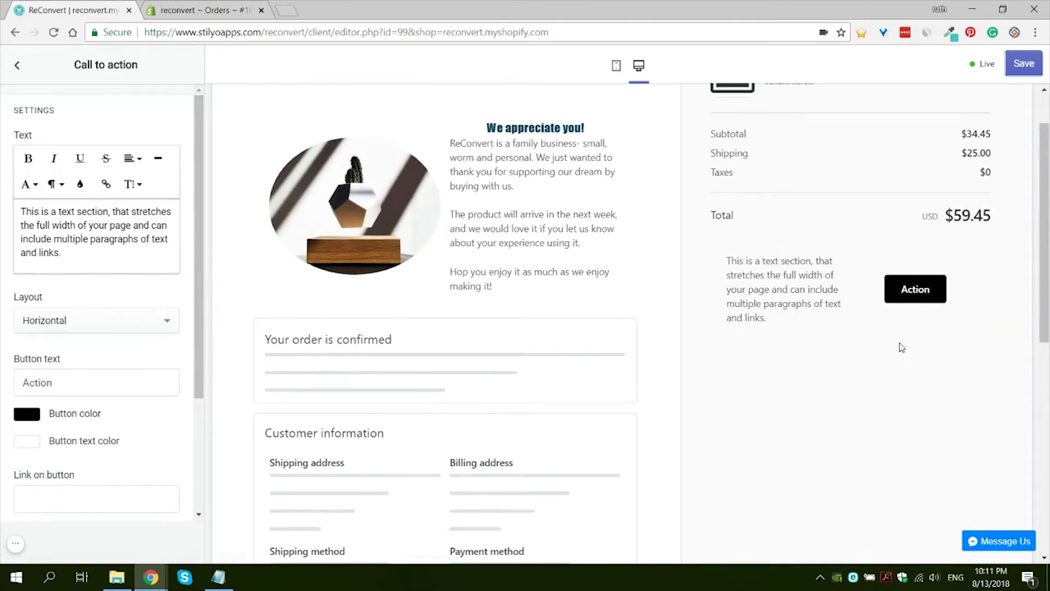
pyautogui.scroll(2, 895, 432)
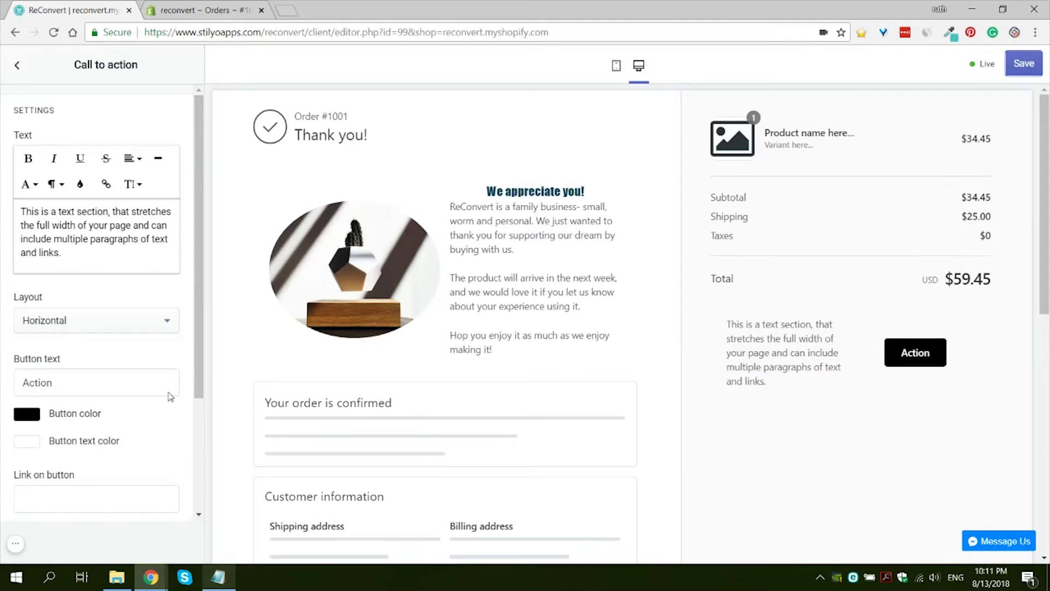
# - Replace the call-to-action sample text with the pasted 'New Fall Collection!' message
pyautogui.moveTo(21, 211); pyautogui.dragTo(43, 250)
pyautogui.click(43, 249)
pyautogui.hotkey('ctrl', 'a')
pyautogui.write("New Fall Collection! We've got a new, limited edition fall collection coming out on November 15th! It's going to be festive, fun and constructed from our customers' requests- people like you! We want to offer you the chance to buy these limited edition pots before they go public and run out- so mark the time on your calendar, and don't forget to check in on November 15th!")
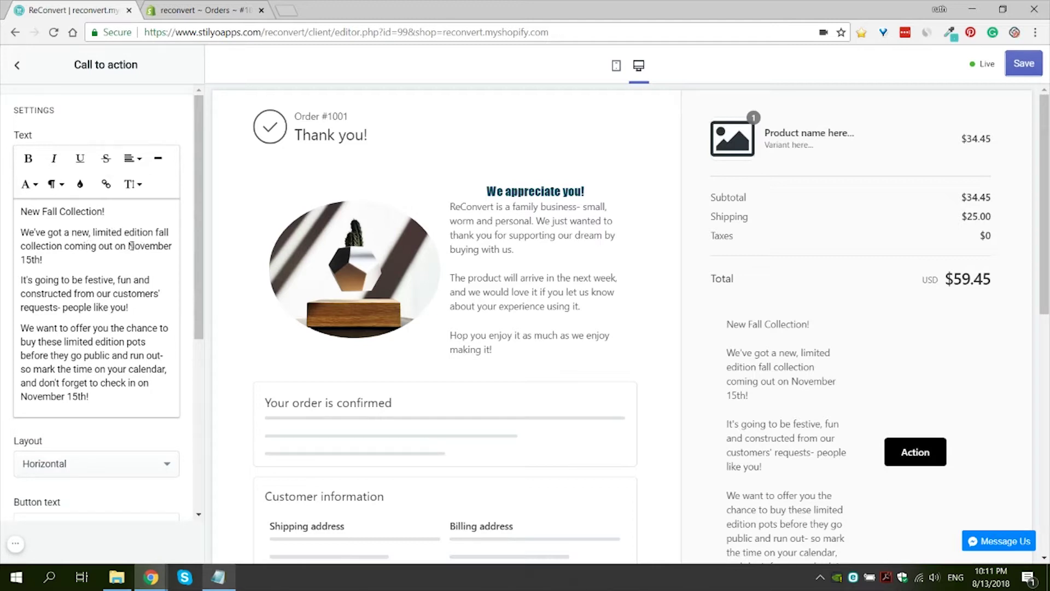
# - Bold both occurrences of 'November 15th!' in the message
pyautogui.moveTo(131, 246); pyautogui.dragTo(44, 262)
pyautogui.hotkey('ctrl', 'b')
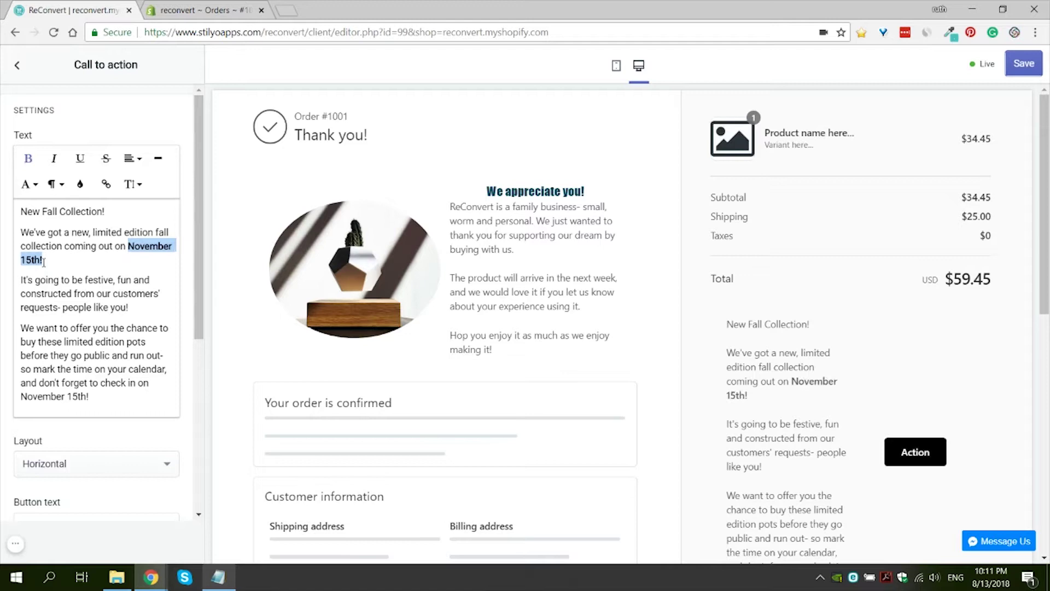
pyautogui.moveTo(21, 396); pyautogui.dragTo(124, 398)
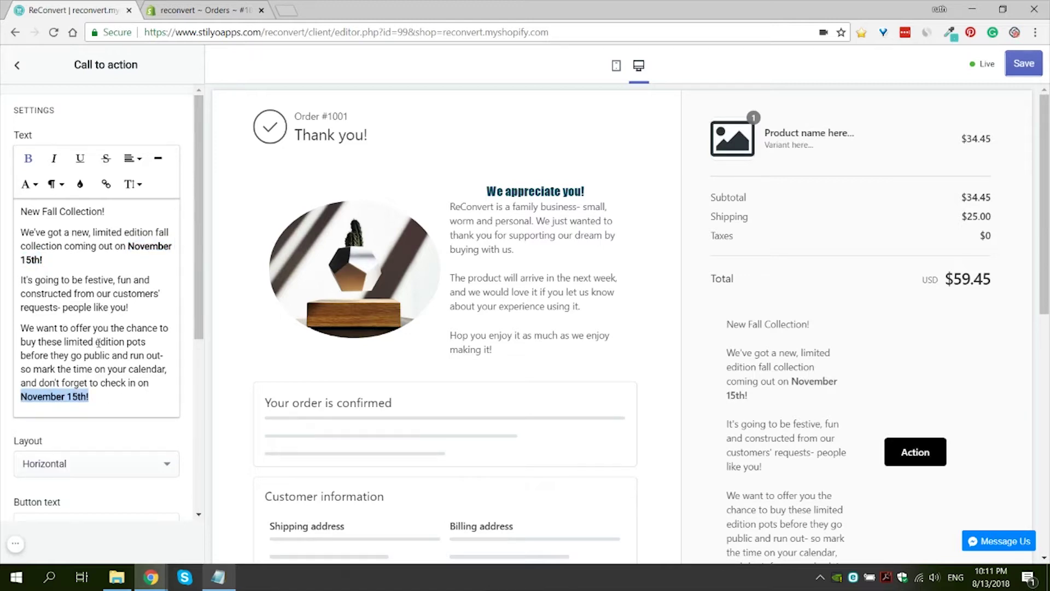
pyautogui.click(35, 280)
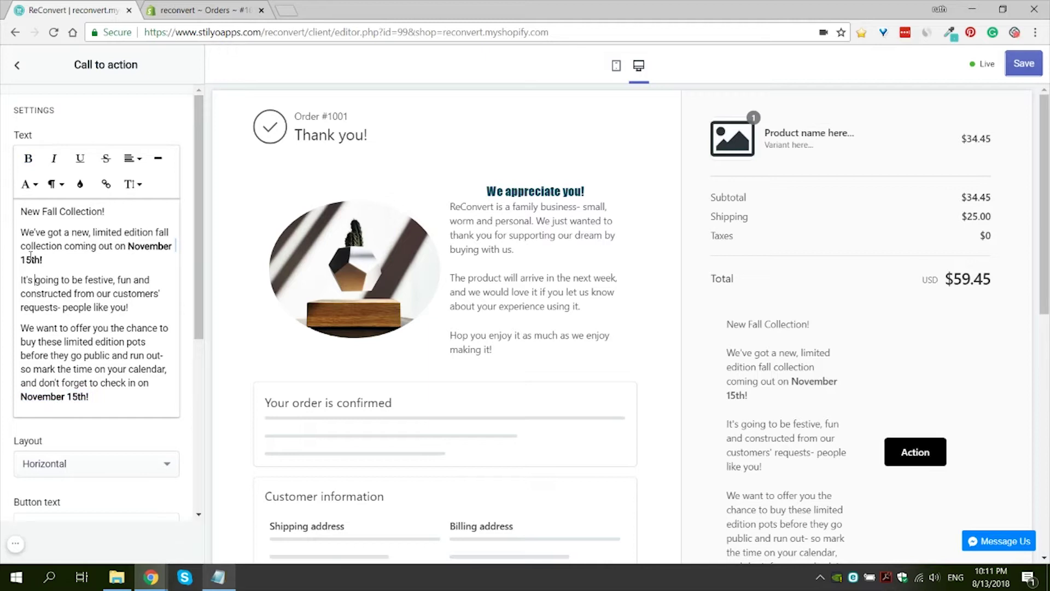
# - Make 'New Fall Collection!' a centred blue Impact Heading 1
pyautogui.moveTo(22, 211); pyautogui.dragTo(105, 212)
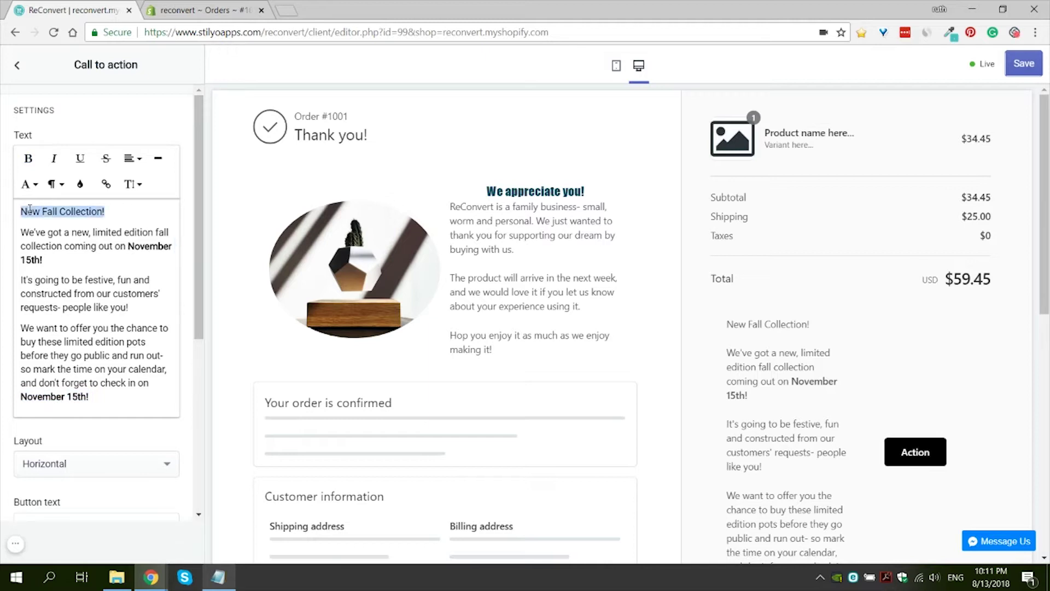
pyautogui.click(55, 184)
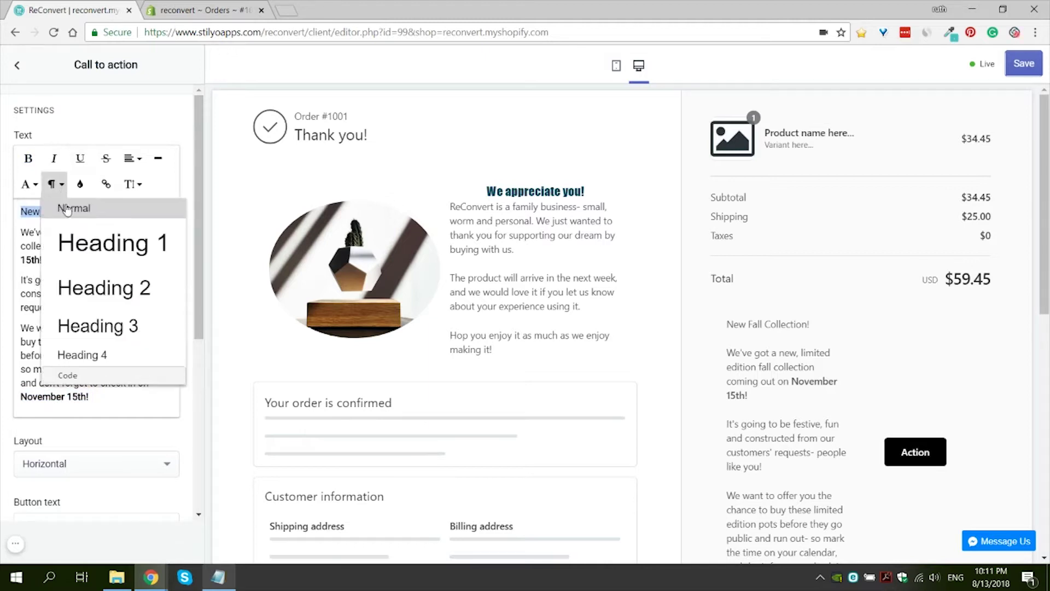
pyautogui.click(74, 240)
pyautogui.click(133, 158)
pyautogui.click(141, 203)
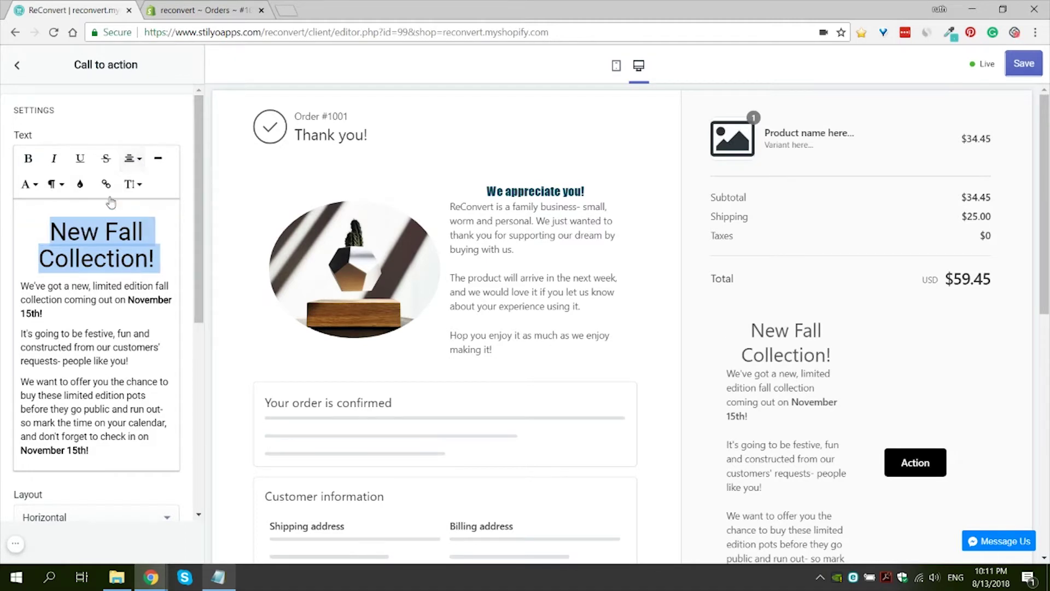
pyautogui.click(27, 184)
pyautogui.click(46, 248)
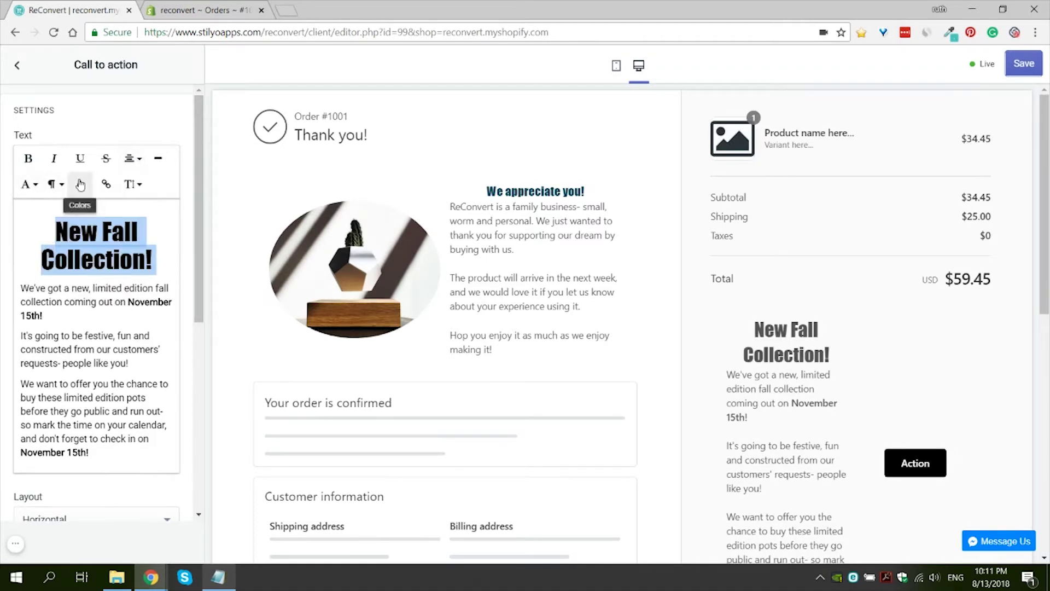
pyautogui.click(80, 184)
pyautogui.click(93, 229)
pyautogui.scroll(-1, 88, 307)
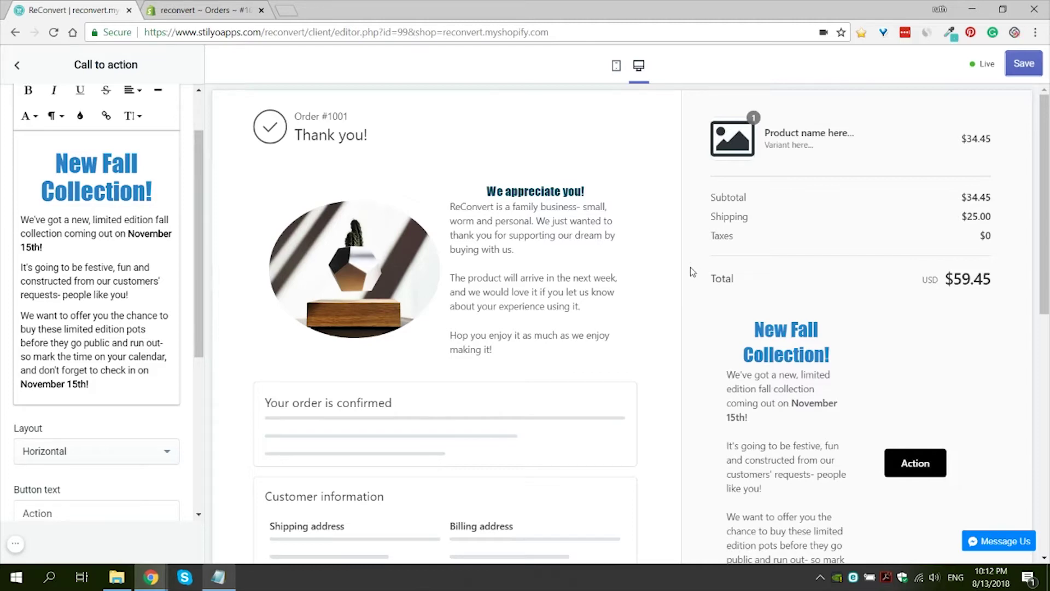
# - Set the Call to action Layout to Vertical so the button sits below the text
pyautogui.scroll(-3, 690, 267)
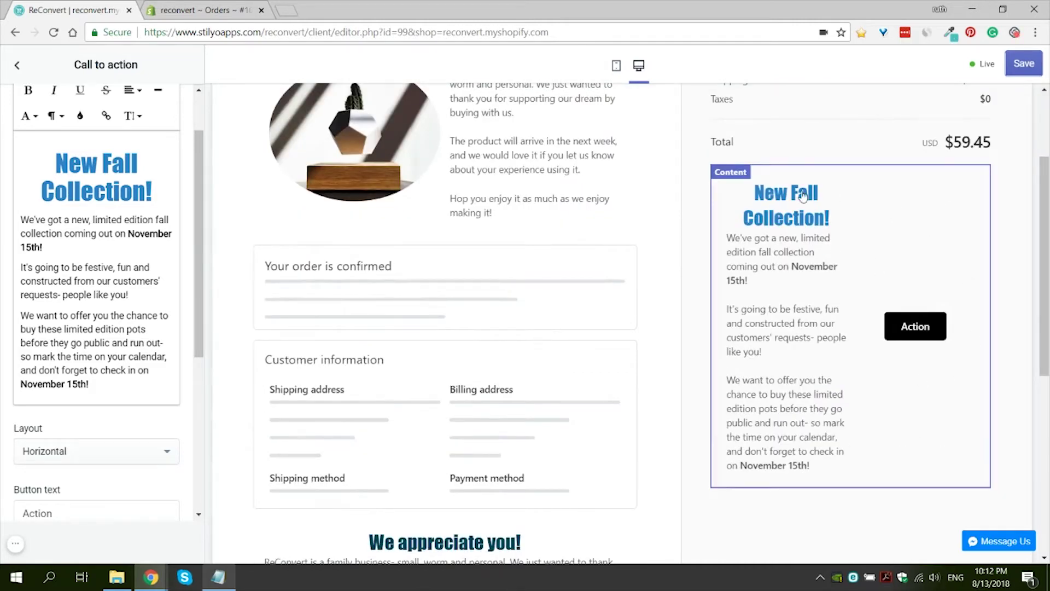
pyautogui.scroll(-3, 101, 365)
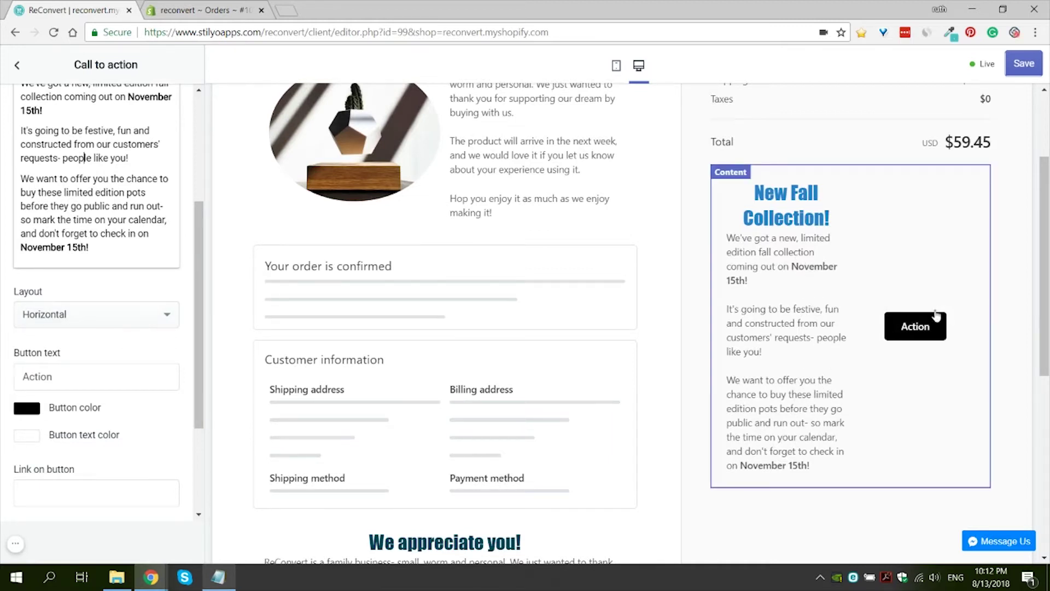
pyautogui.click(119, 323)
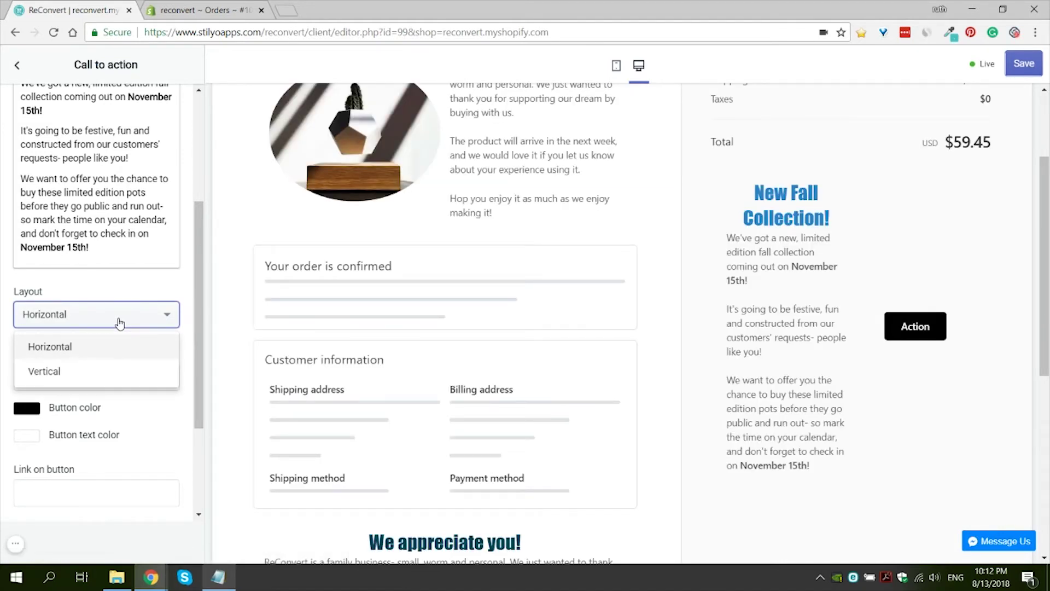
pyautogui.click(36, 371)
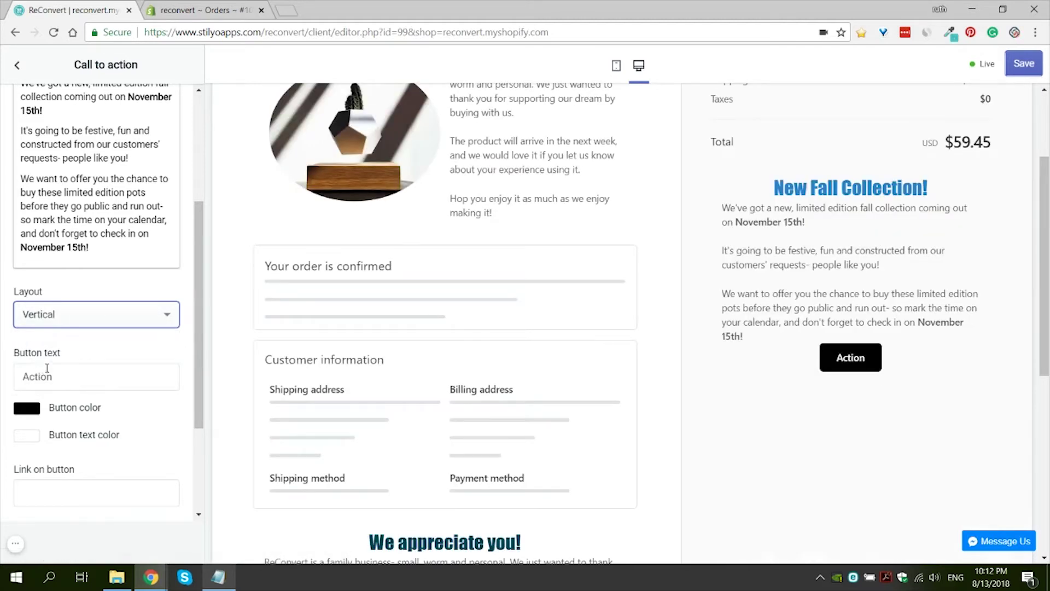
pyautogui.scroll(-3, 99, 281)
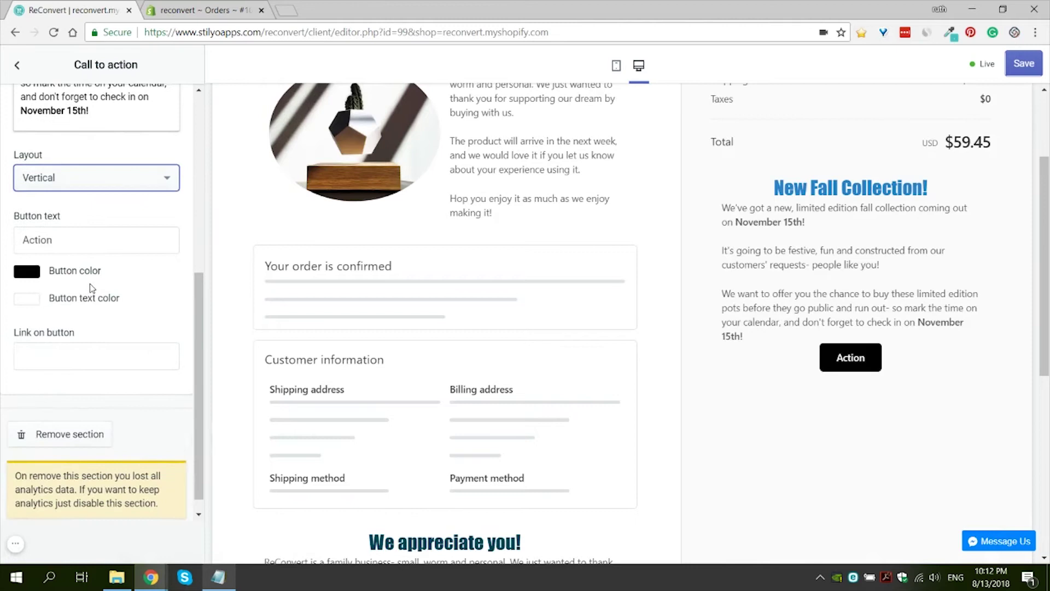
# - Relabel the button 'Shop Fall Collection' and colour it dark navy
pyautogui.doubleClick(48, 244)
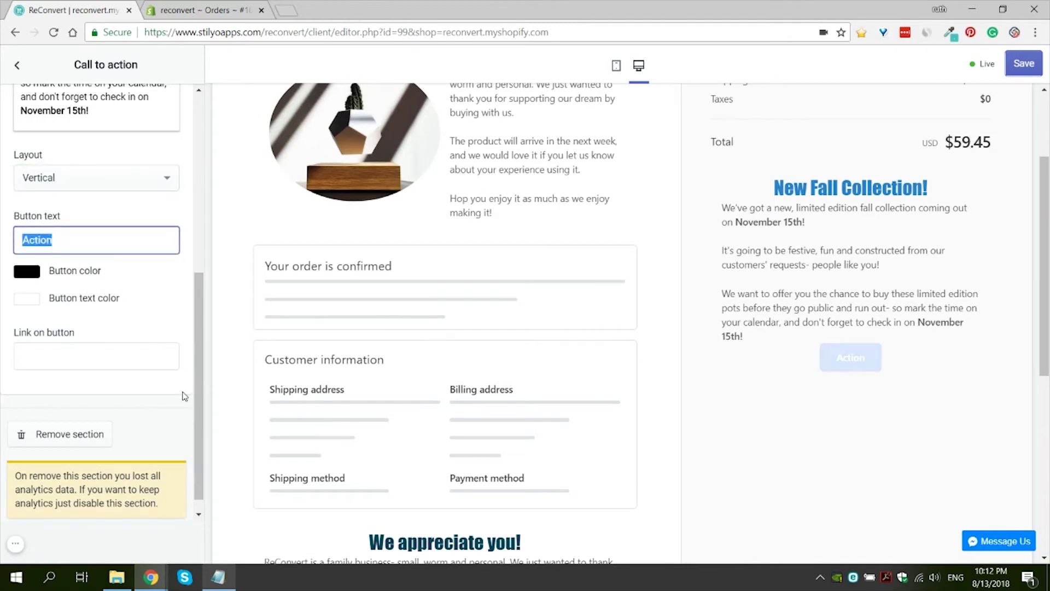
pyautogui.write('S')
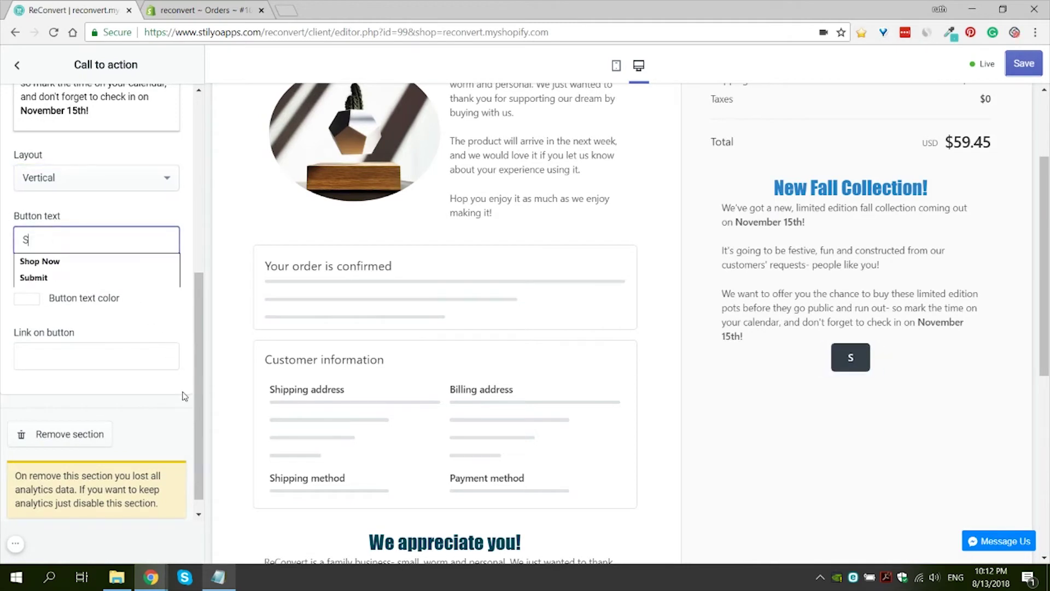
pyautogui.write('hop Fall')
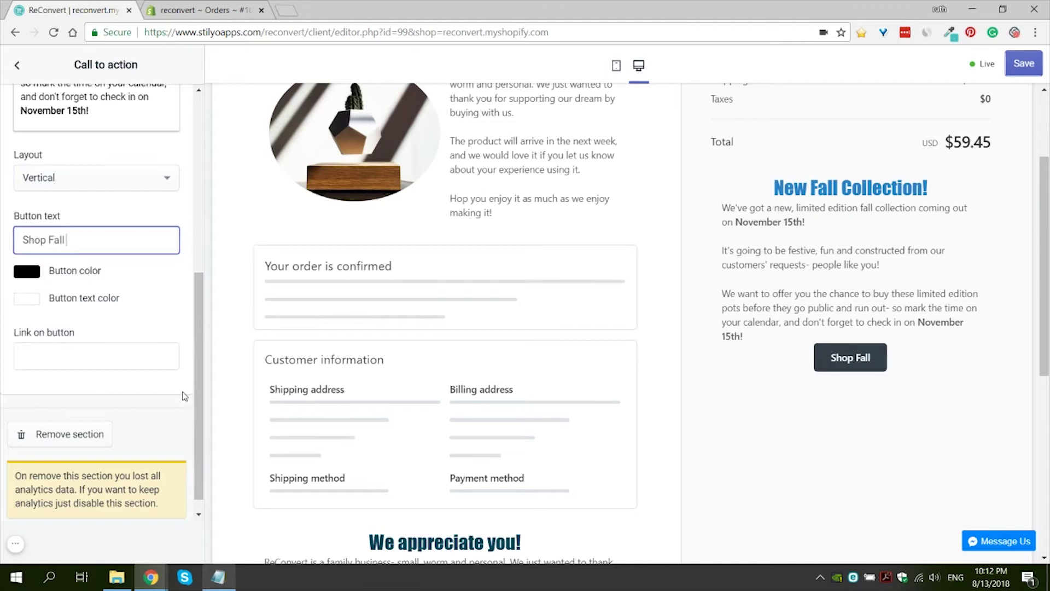
pyautogui.write(' Collection')
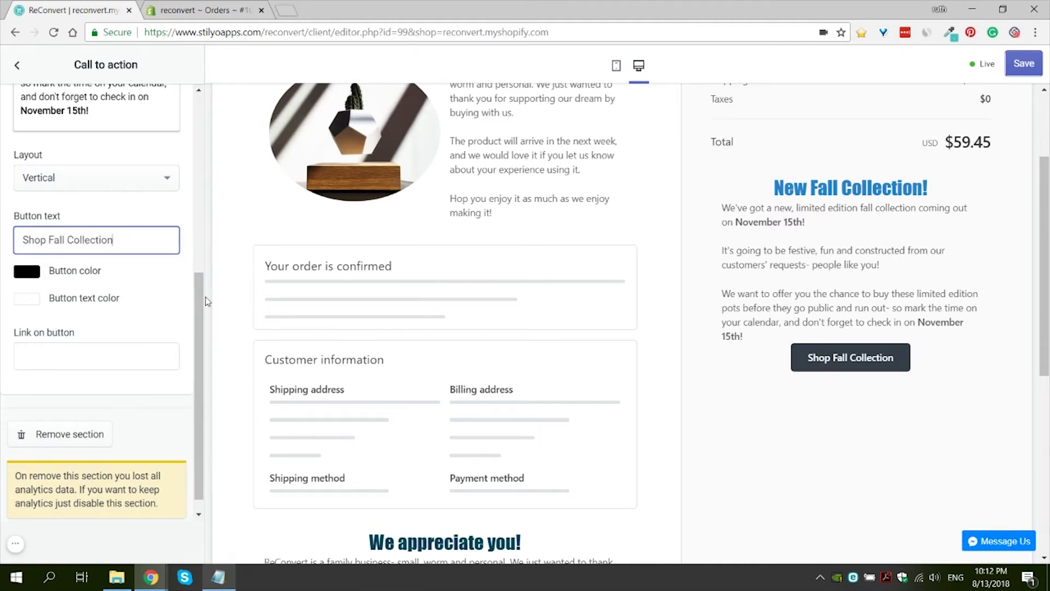
pyautogui.click(27, 272)
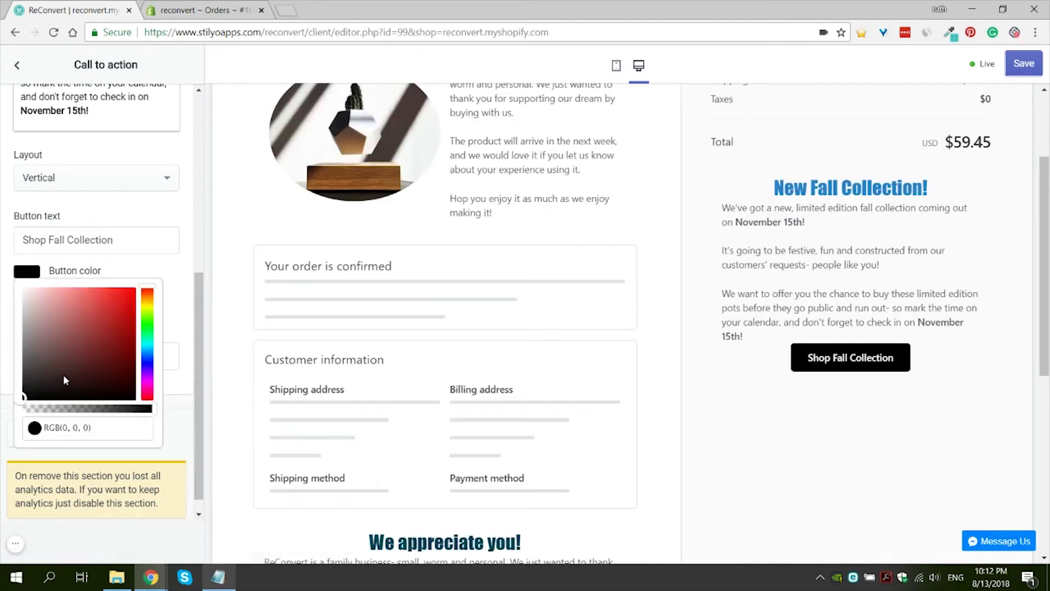
pyautogui.click(148, 353)
pyautogui.click(120, 311)
pyautogui.click(121, 331)
pyautogui.click(169, 333)
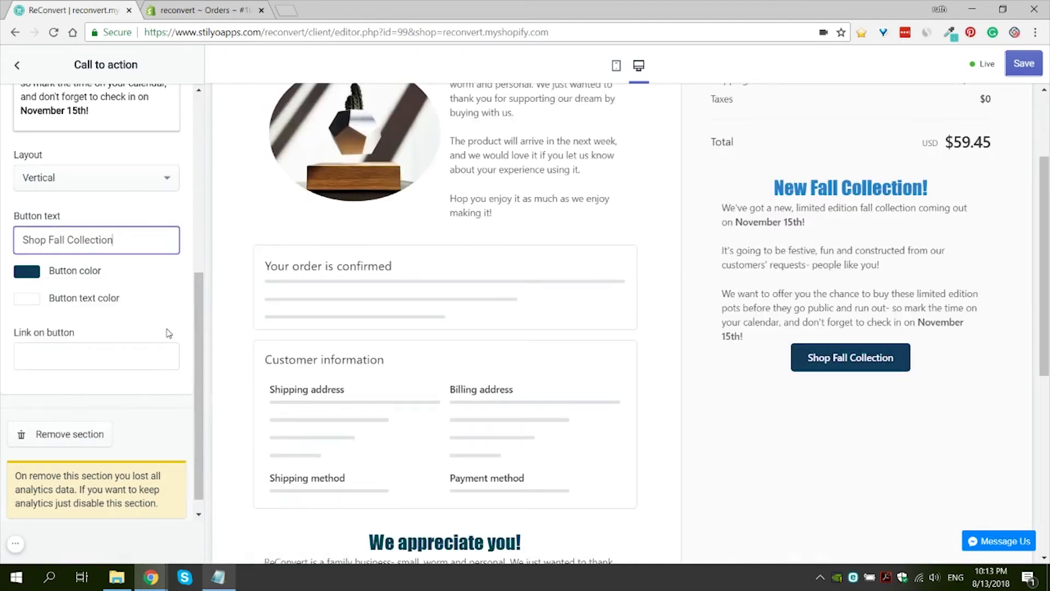
pyautogui.click(79, 354)
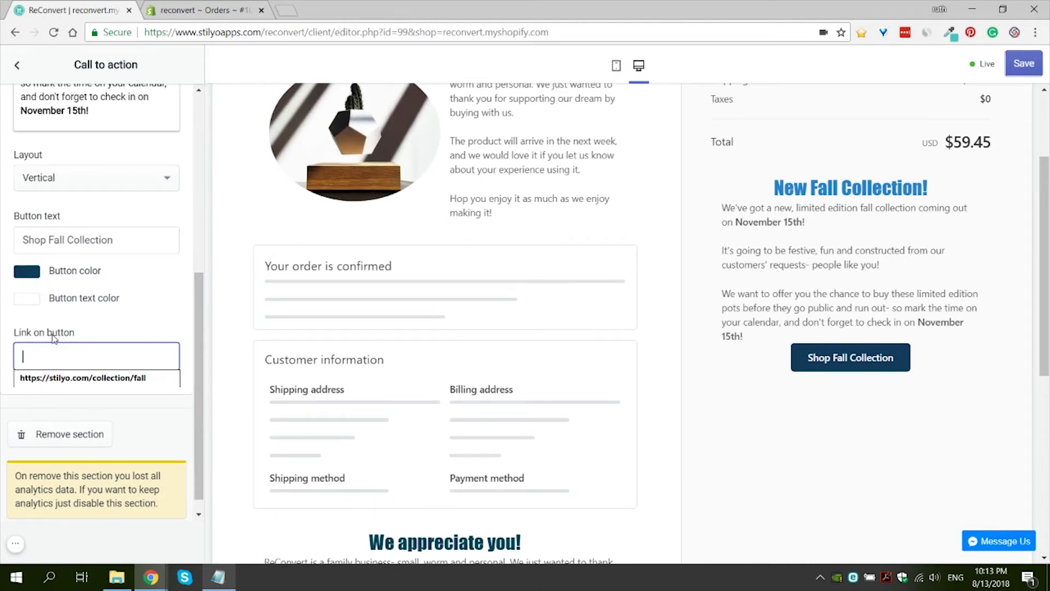
pyautogui.click(74, 382)
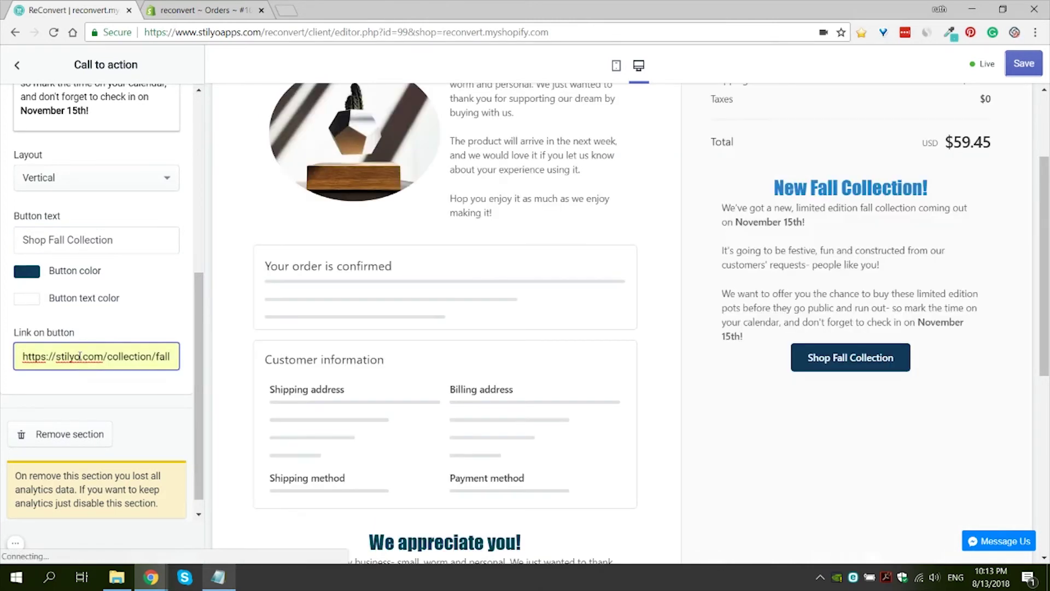
pyautogui.click(180, 412)
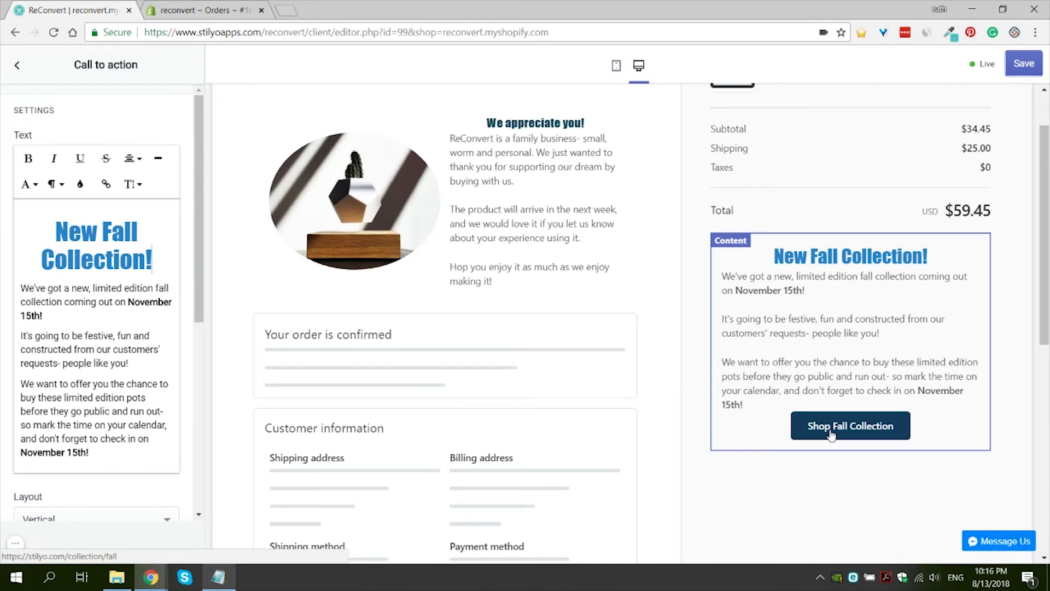
# - Go back to the section list, save the thank-you page as the live template, and return to the Shopify order tab
pyautogui.click(708, 114)
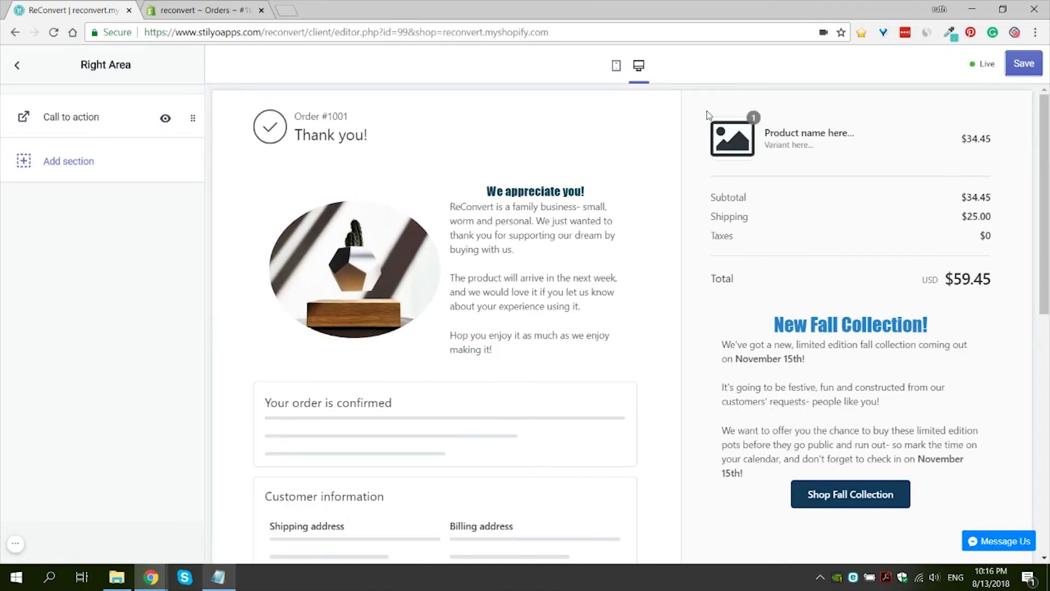
pyautogui.click(1024, 64)
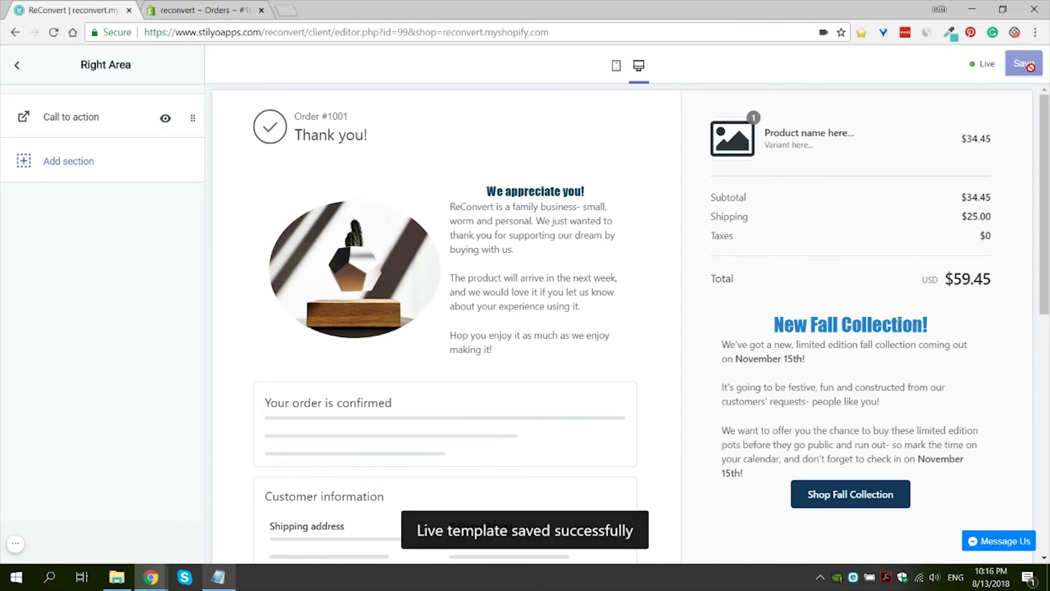
pyautogui.click(193, 10)
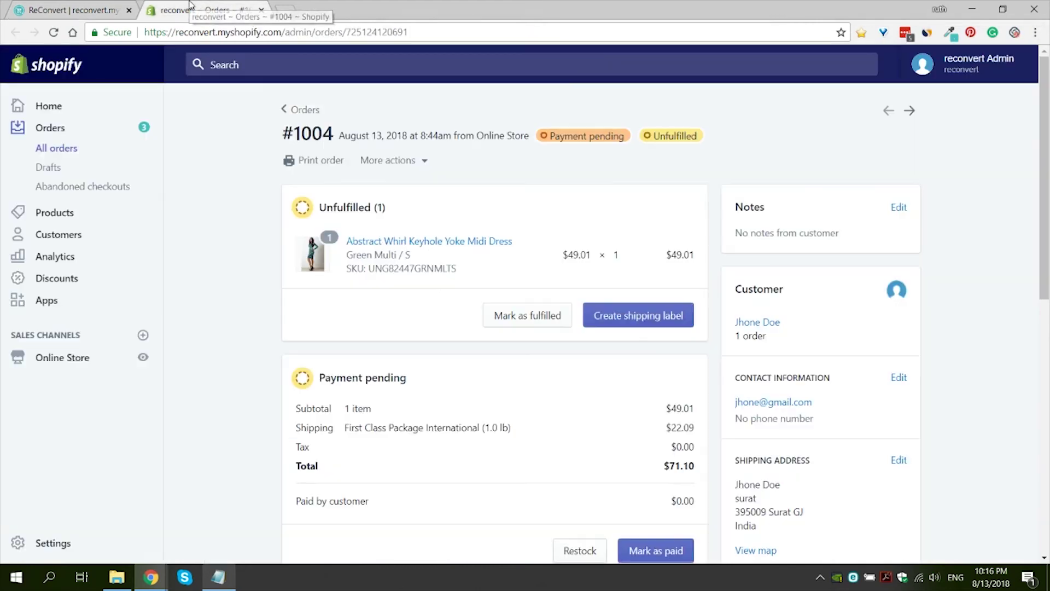
# - Open the order's status page from the More actions menu in Shopify admin
pyautogui.click(421, 161)
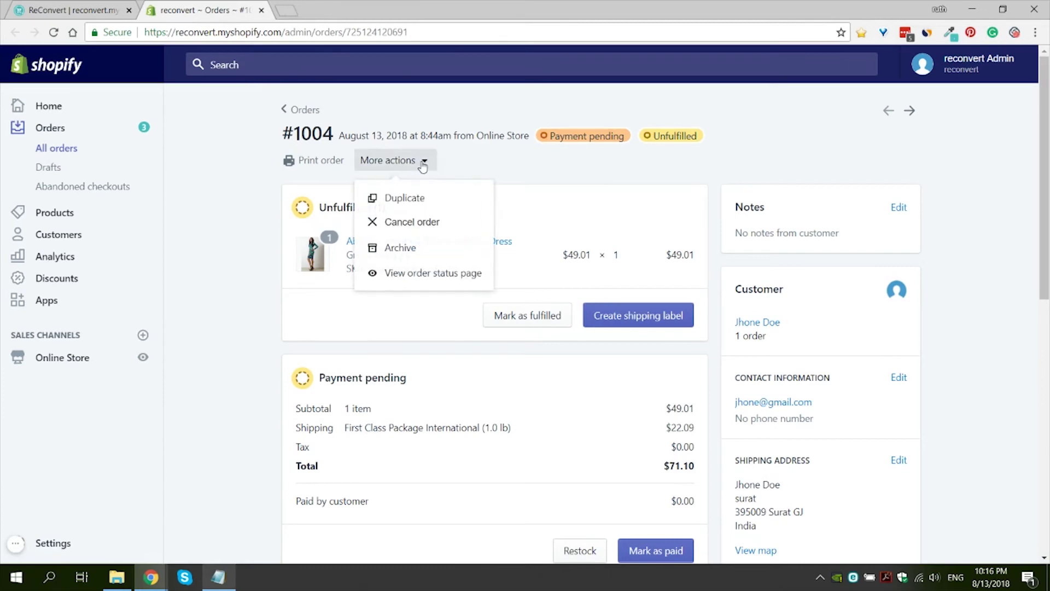
pyautogui.click(415, 279)
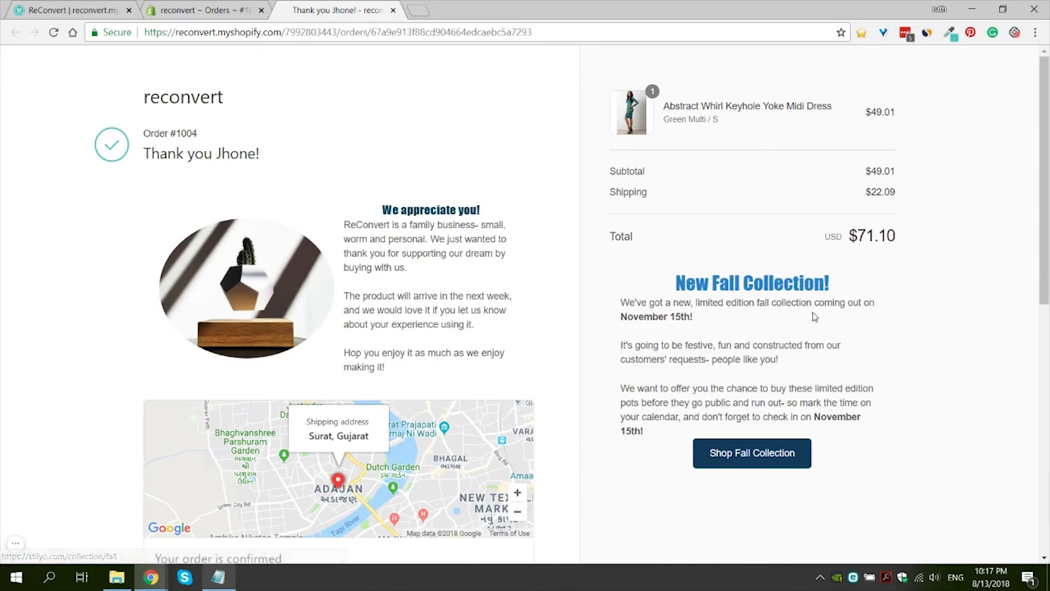
pyautogui.scroll(-7, 675, 424)
pyautogui.scroll(-2, 506, 432)
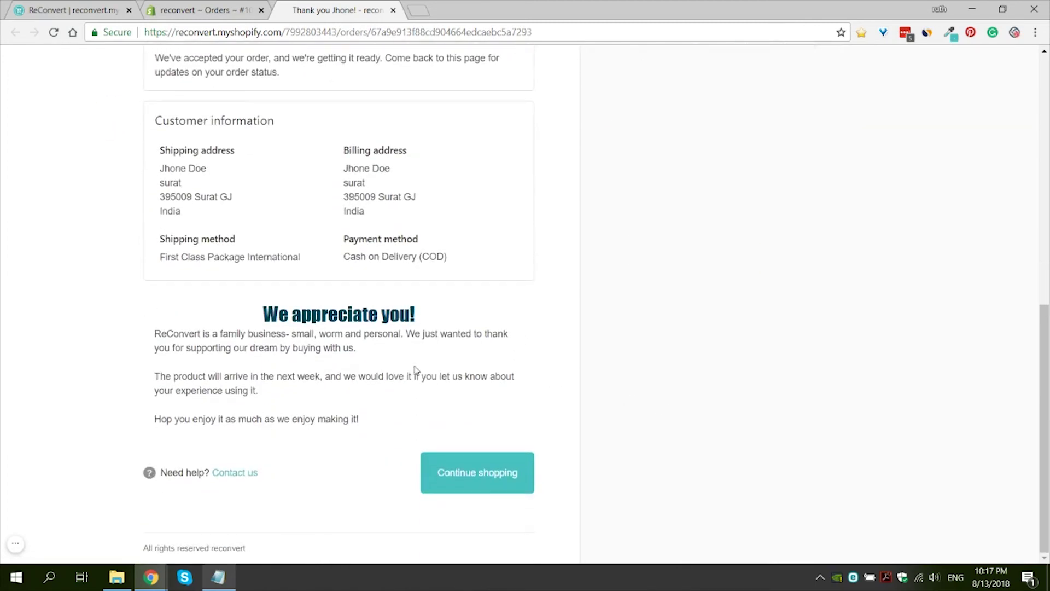
pyautogui.scroll(10, 576, 411)
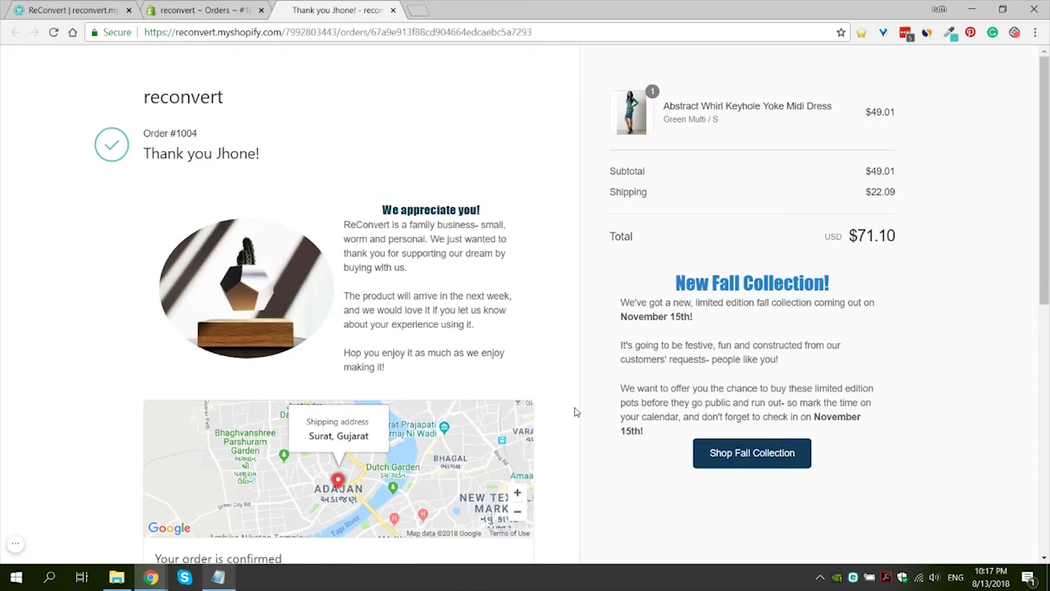